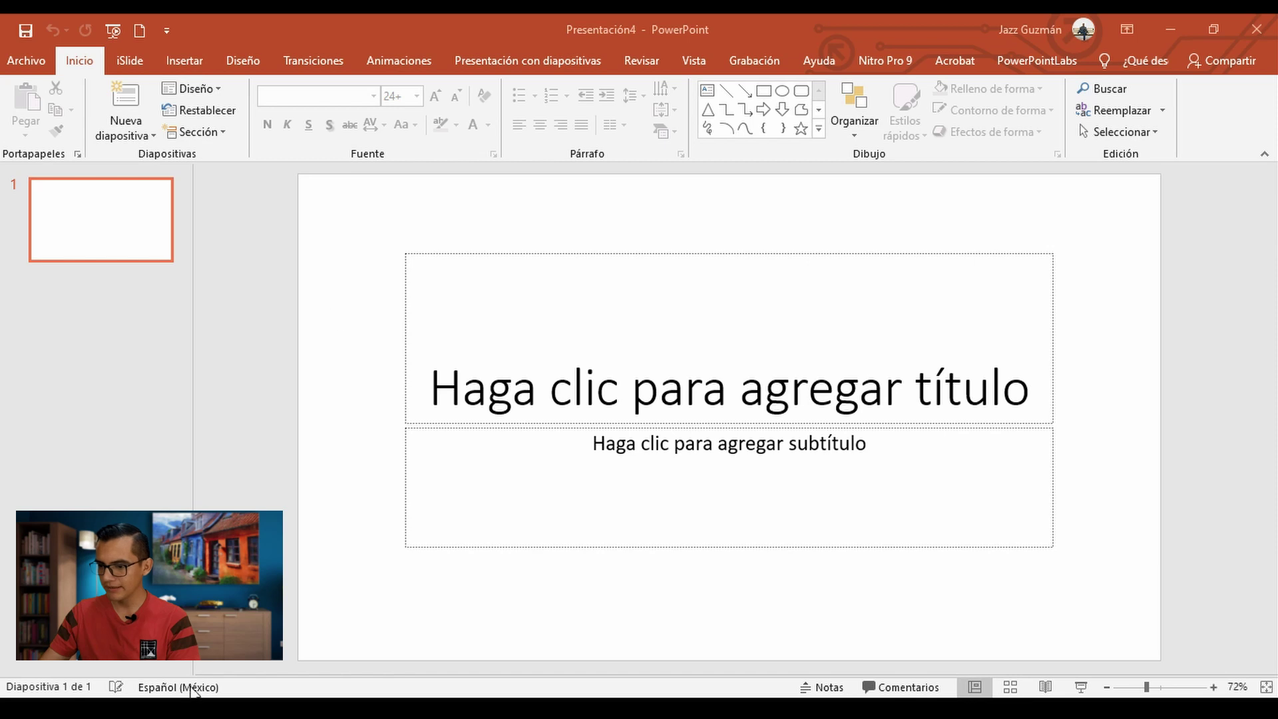
# Bring the DINOSAURIOS canyon photo from File Explorer onto the title slide and position it top-left
pyautogui.moveTo(659, 75); pyautogui.dragTo(365, 123)
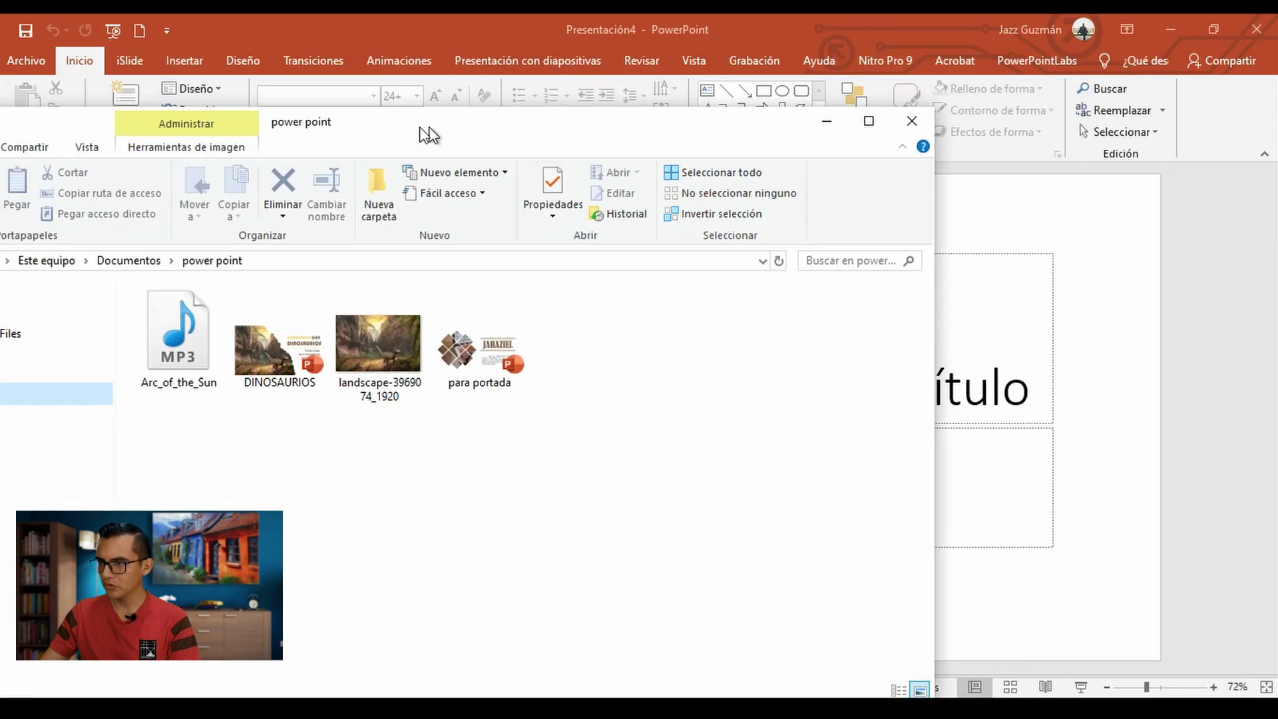
pyautogui.moveTo(306, 330)
pyautogui.mouseDown()
pyautogui.moveTo(1216, 333)
pyautogui.moveTo(1149, 333)
pyautogui.mouseUp()
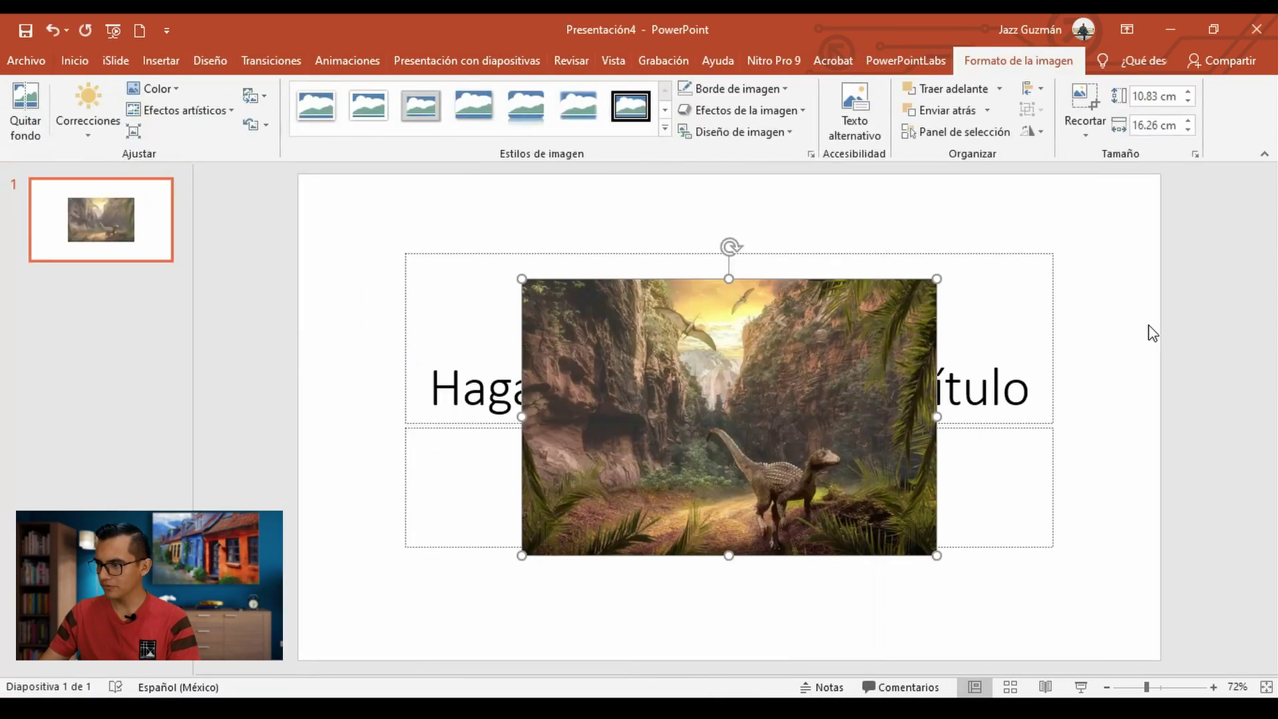
pyautogui.moveTo(741, 376)
pyautogui.mouseDown()
pyautogui.moveTo(598, 379)
pyautogui.moveTo(705, 388)
pyautogui.mouseUp()
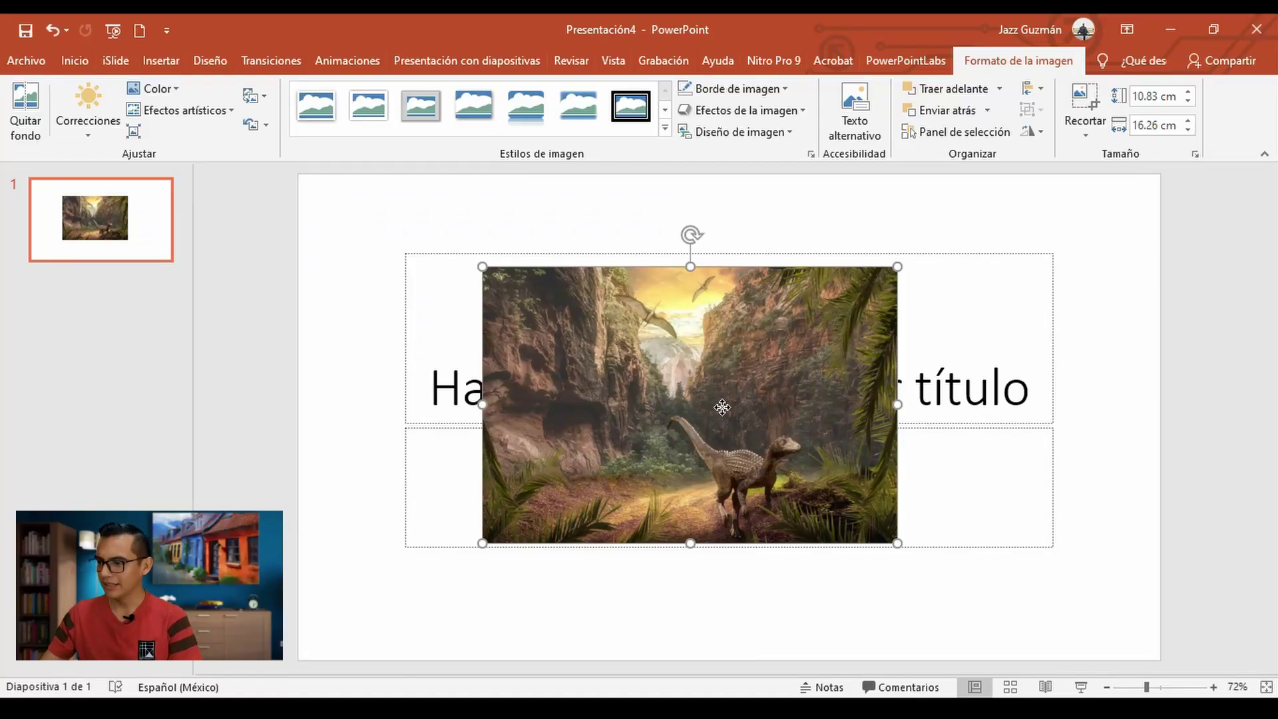
pyautogui.moveTo(714, 396); pyautogui.dragTo(538, 318)
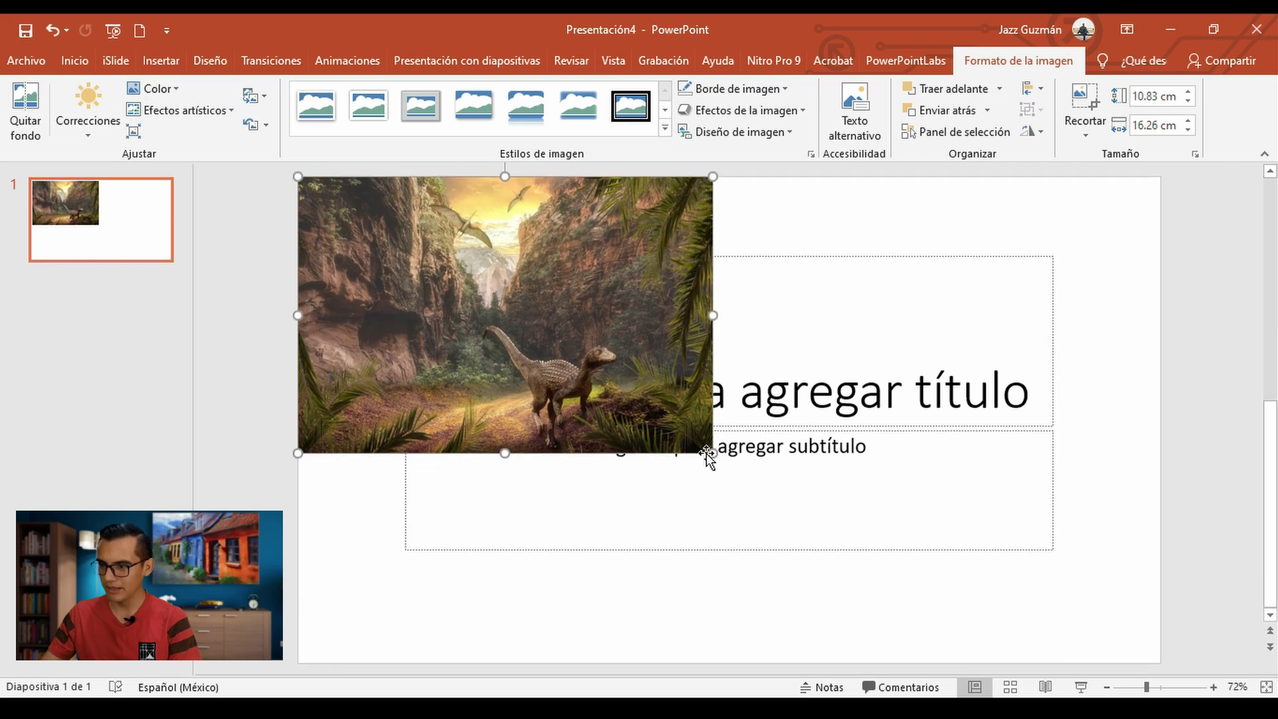
# Enlarge the dinosaur photo to 19.2 cm tall and crop its left side to 22.2 cm wide
pyautogui.moveTo(711, 451); pyautogui.dragTo(967, 604)
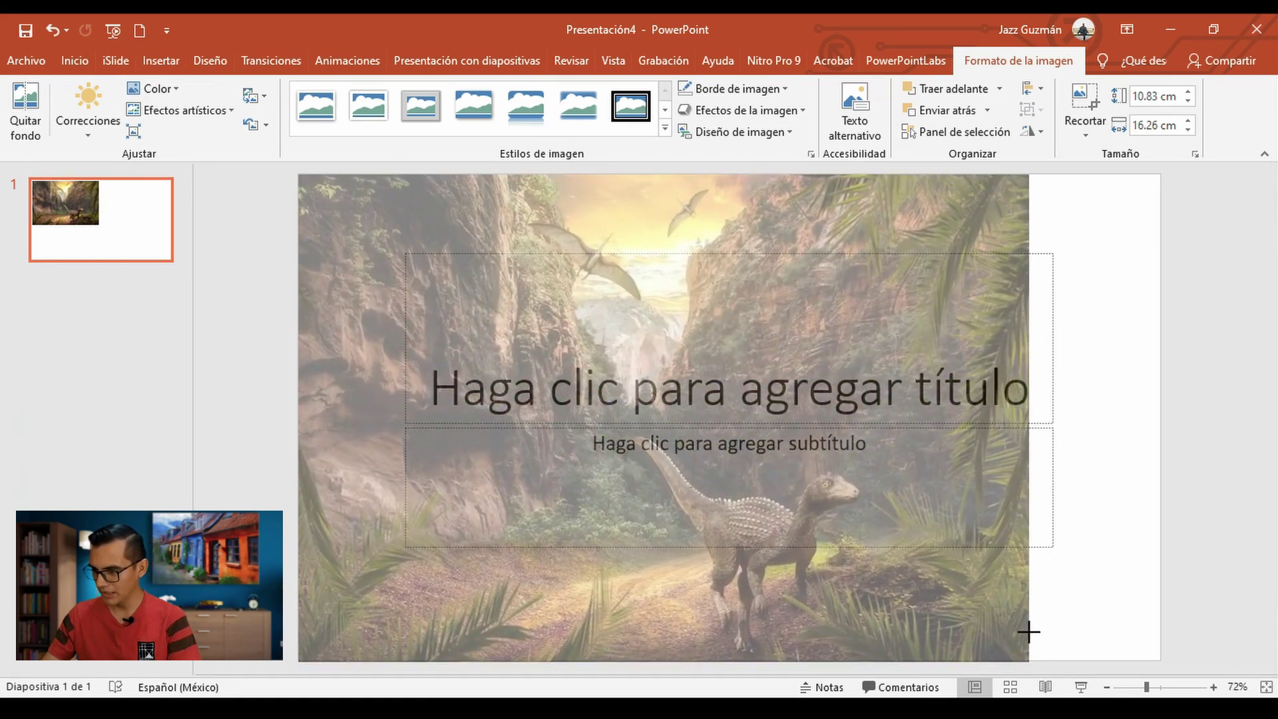
pyautogui.moveTo(967, 604)
pyautogui.mouseDown()
pyautogui.moveTo(1032, 664)
pyautogui.moveTo(882, 603)
pyautogui.moveTo(892, 604)
pyautogui.mouseUp()
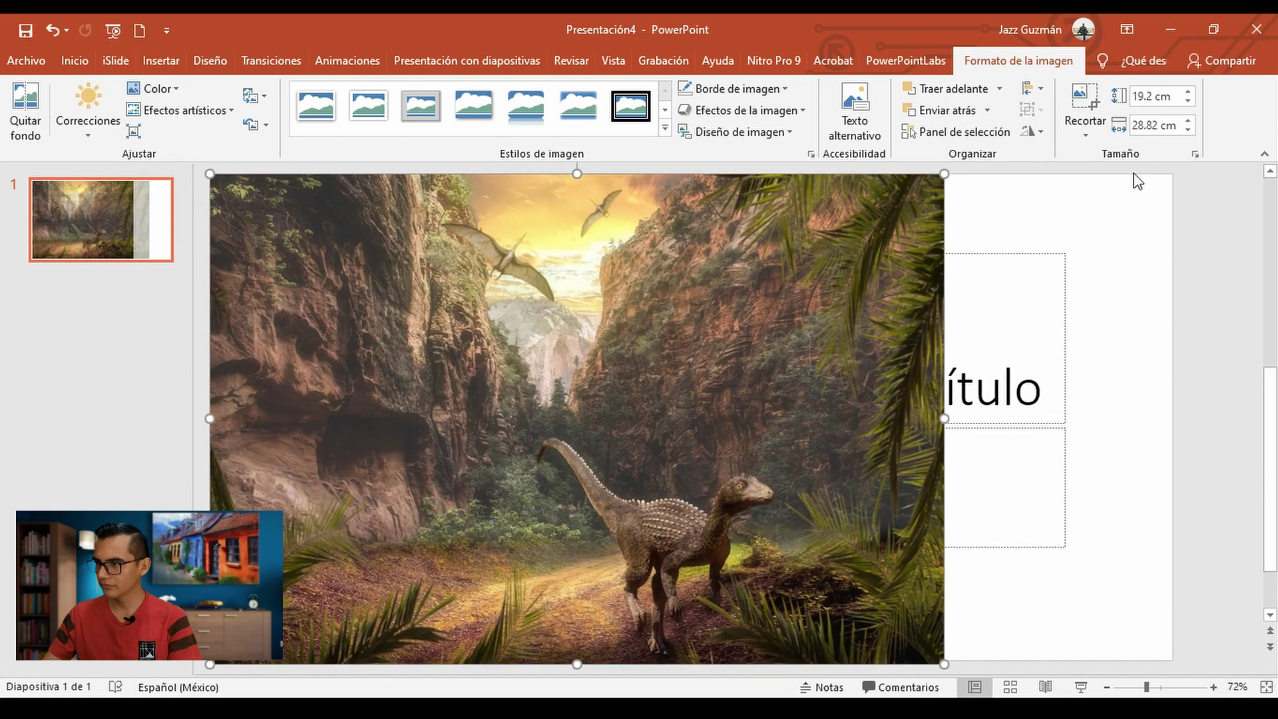
pyautogui.click(1084, 103)
pyautogui.moveTo(210, 420); pyautogui.dragTo(380, 423)
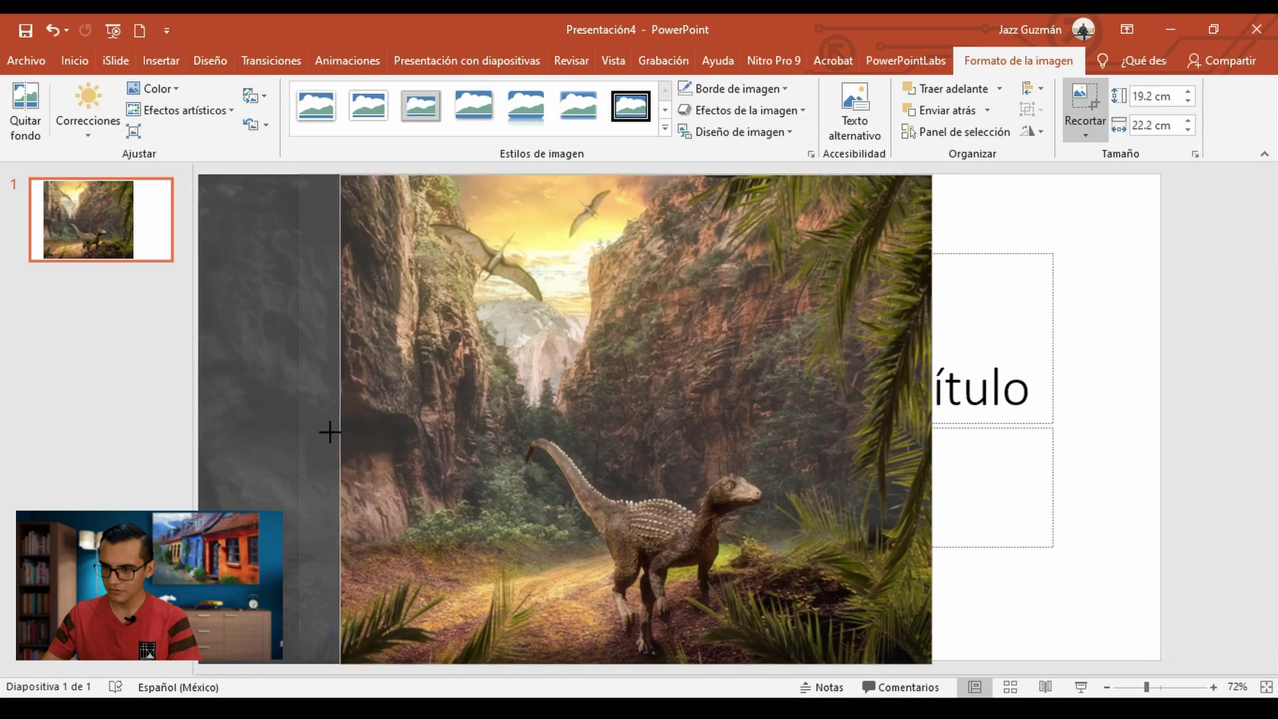
pyautogui.moveTo(380, 420); pyautogui.dragTo(311, 433)
pyautogui.click(198, 434)
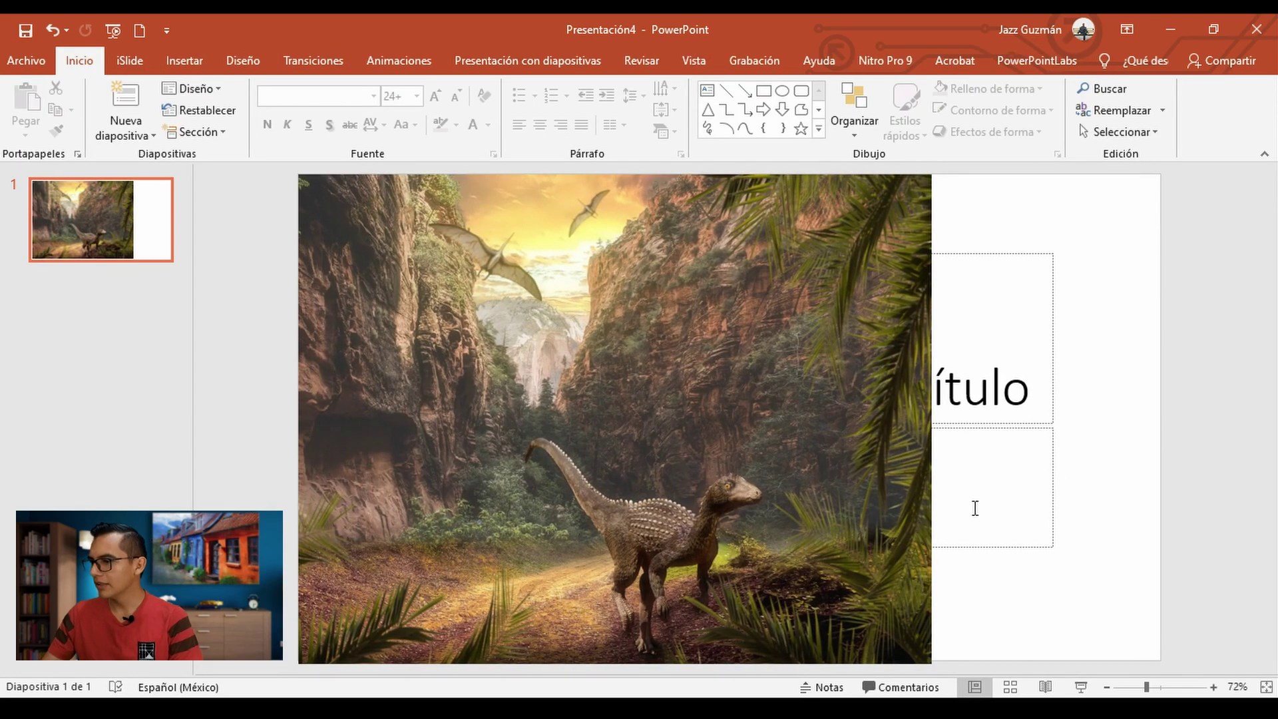
# Narrow the title and subtitle placeholders from the left and shift both into the white strip
pyautogui.click(965, 394)
pyautogui.moveTo(406, 339); pyautogui.dragTo(931, 343)
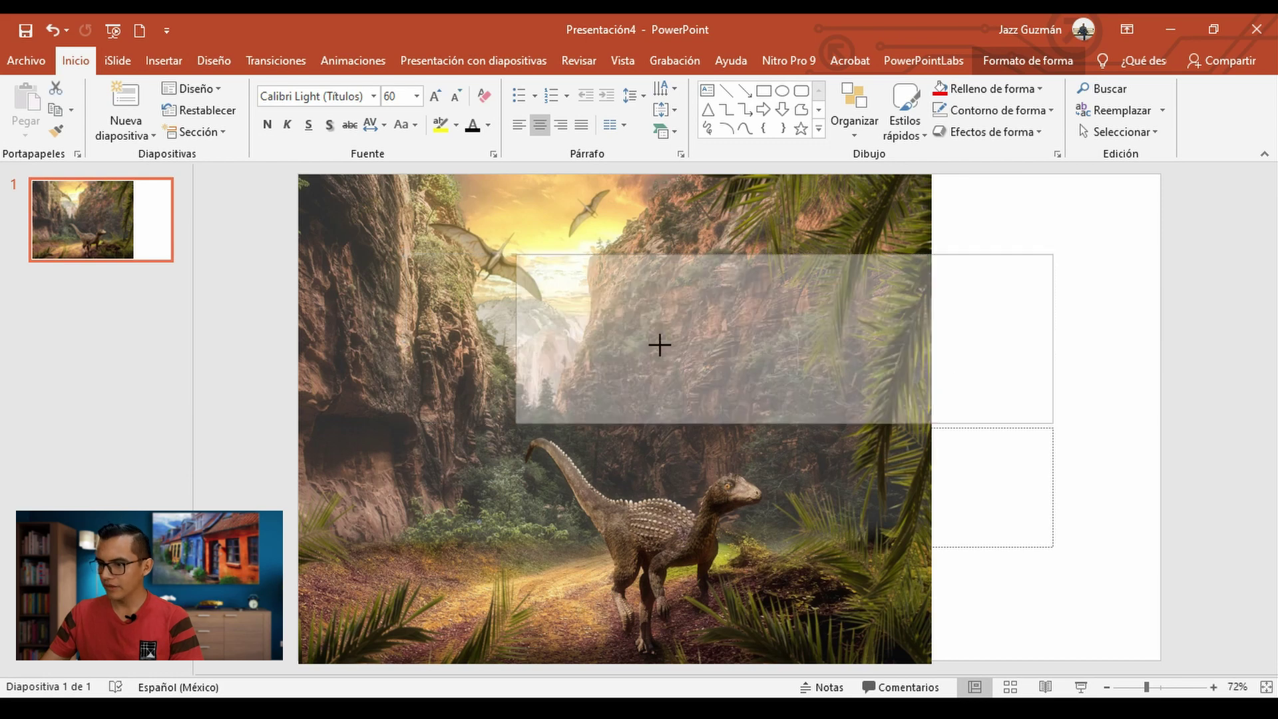
pyautogui.click(531, 486)
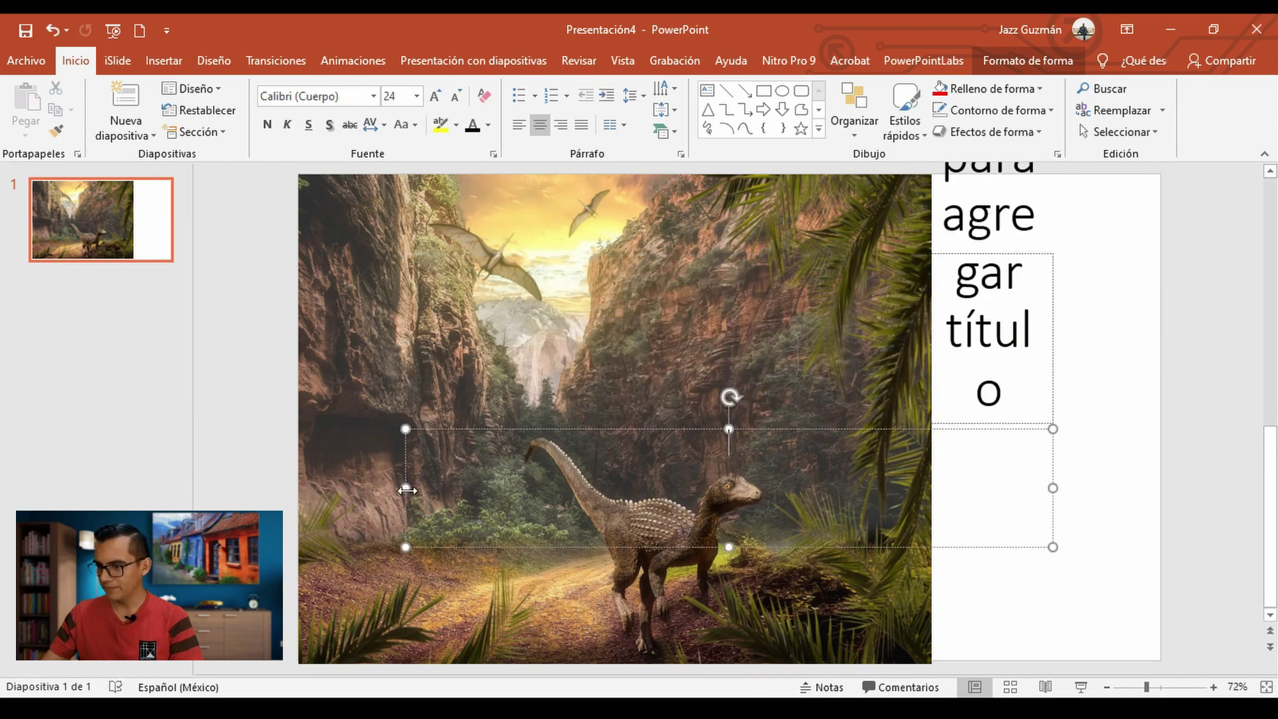
pyautogui.moveTo(406, 490); pyautogui.dragTo(979, 490)
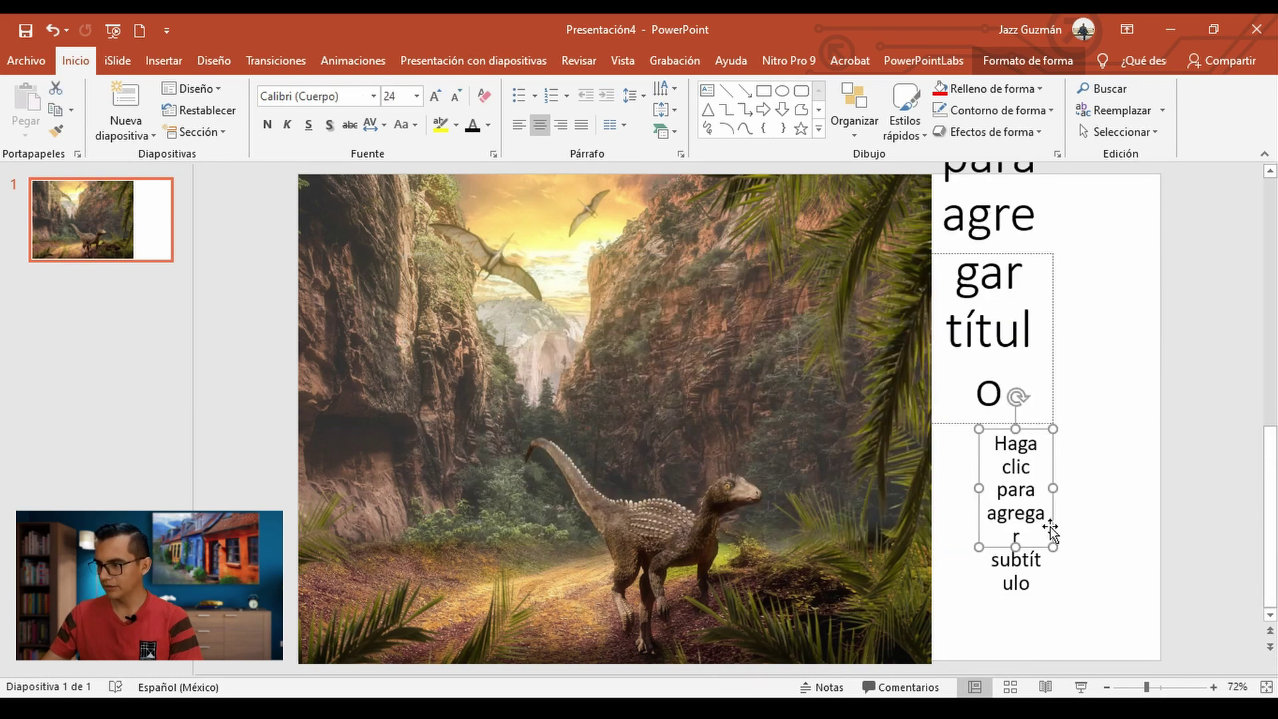
pyautogui.moveTo(1051, 527); pyautogui.dragTo(1125, 516)
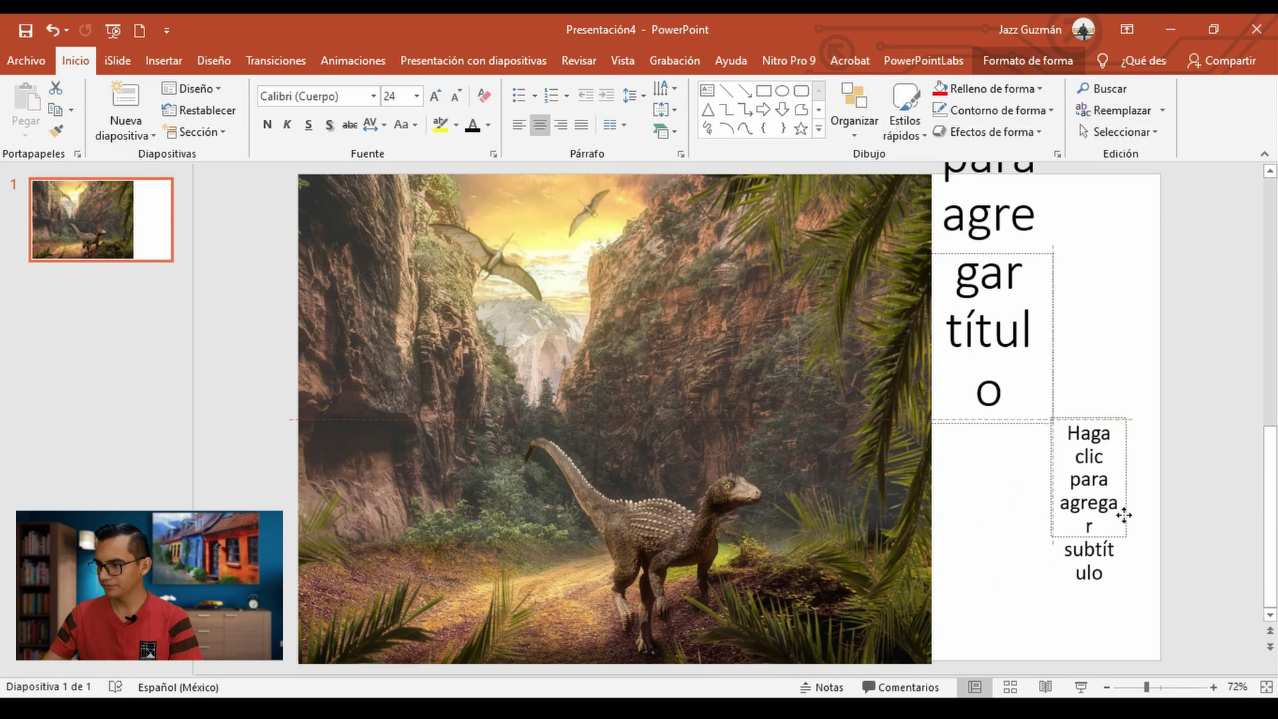
pyautogui.click(1054, 393)
pyautogui.moveTo(1076, 386); pyautogui.dragTo(1125, 377)
pyautogui.click(894, 465)
pyautogui.click(969, 502)
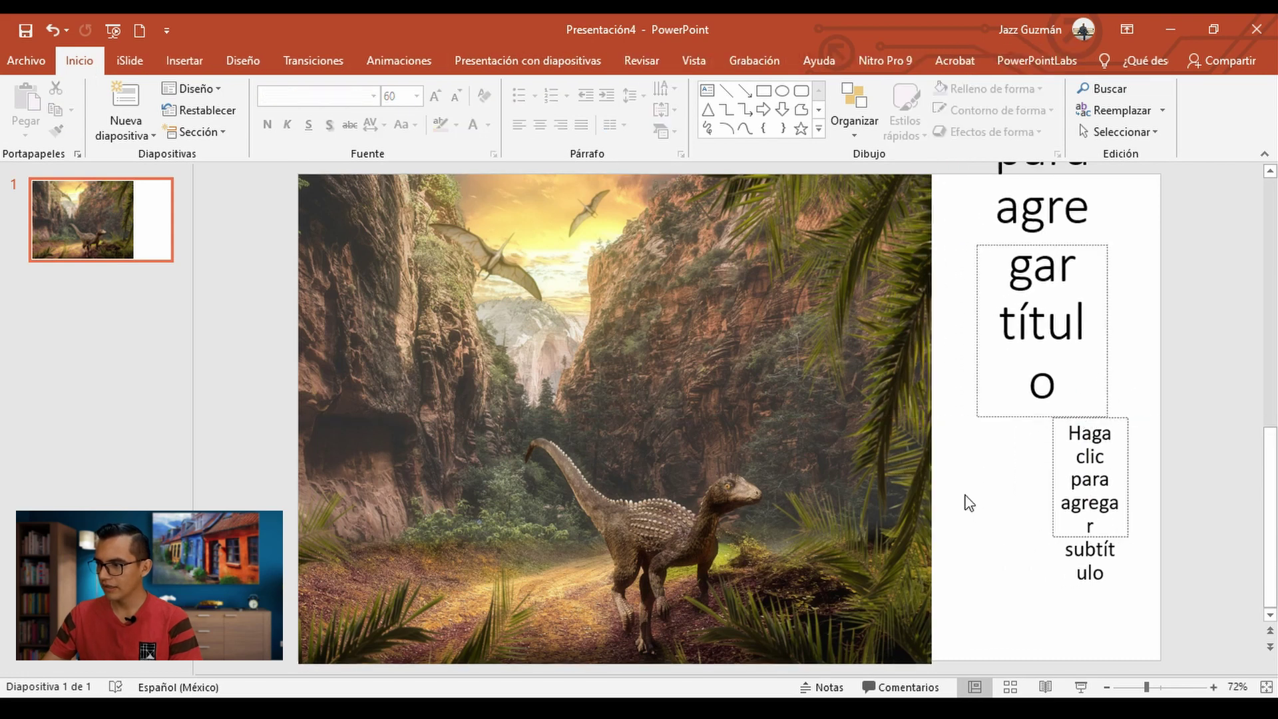
# Trace a 20.11 × 22.35 cm freeform outline over the slide's right side, overlapping the photo's edge
pyautogui.click(197, 69)
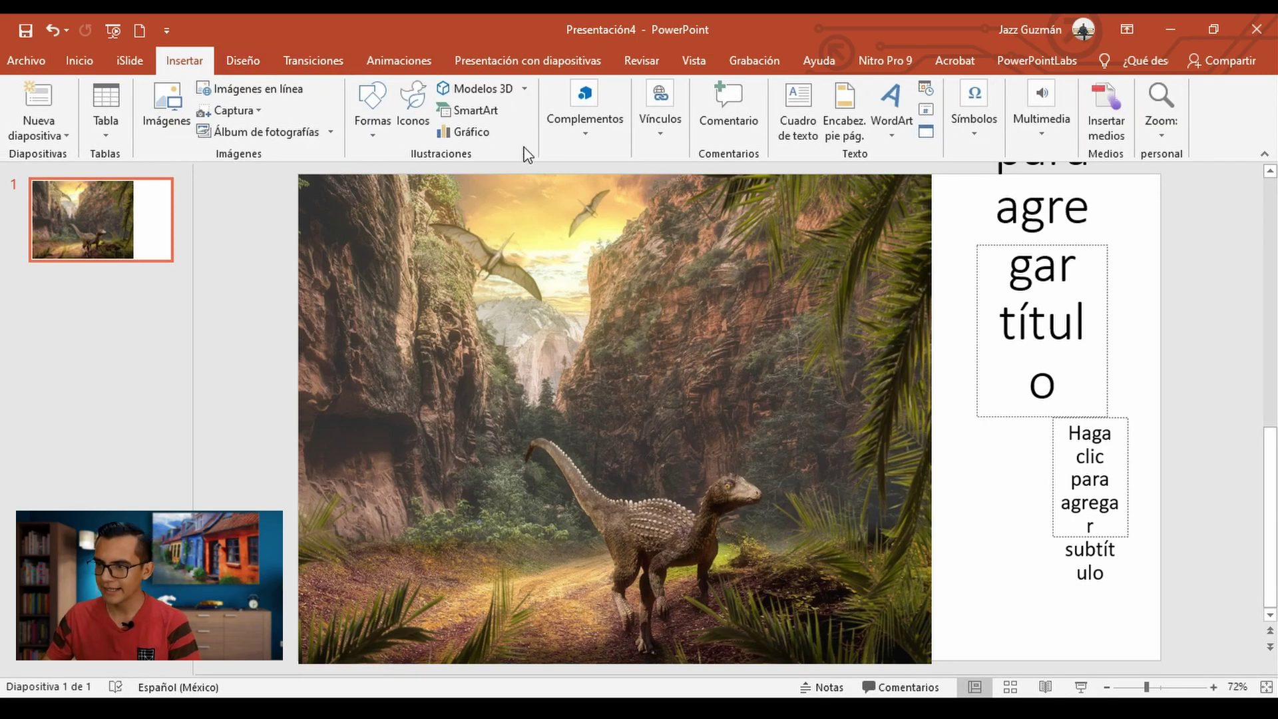
pyautogui.click(376, 130)
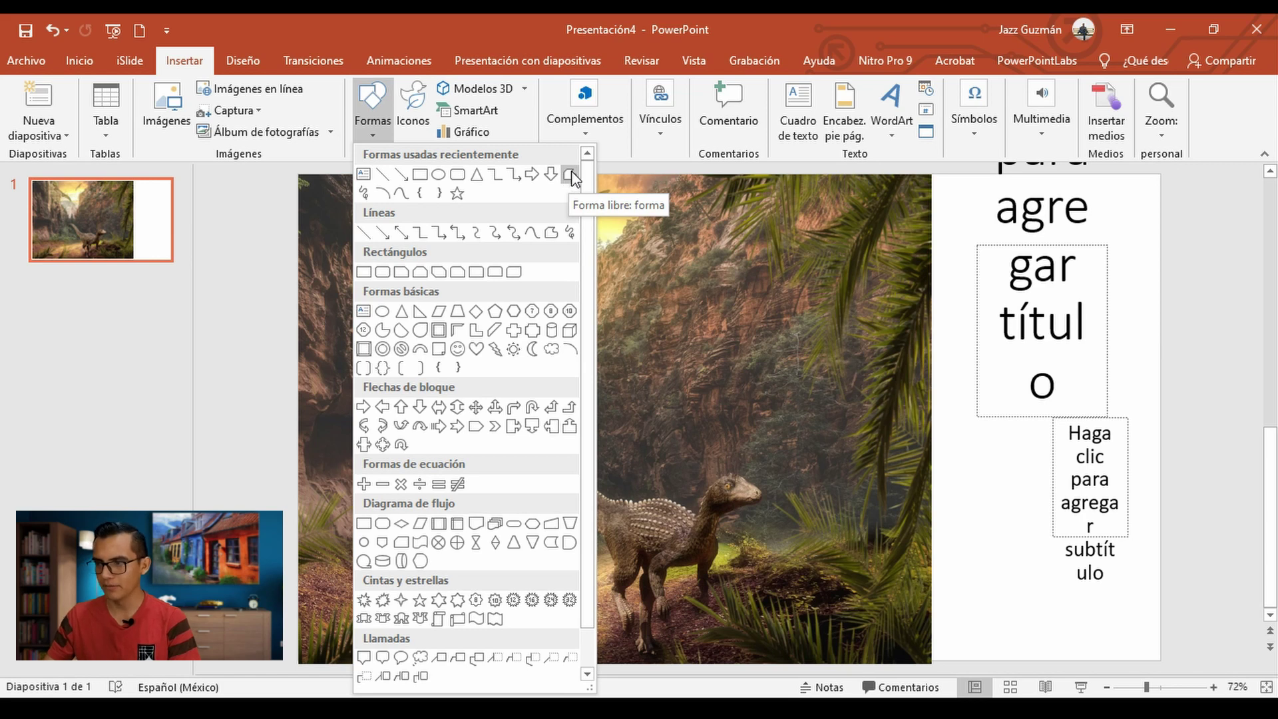
pyautogui.click(570, 175)
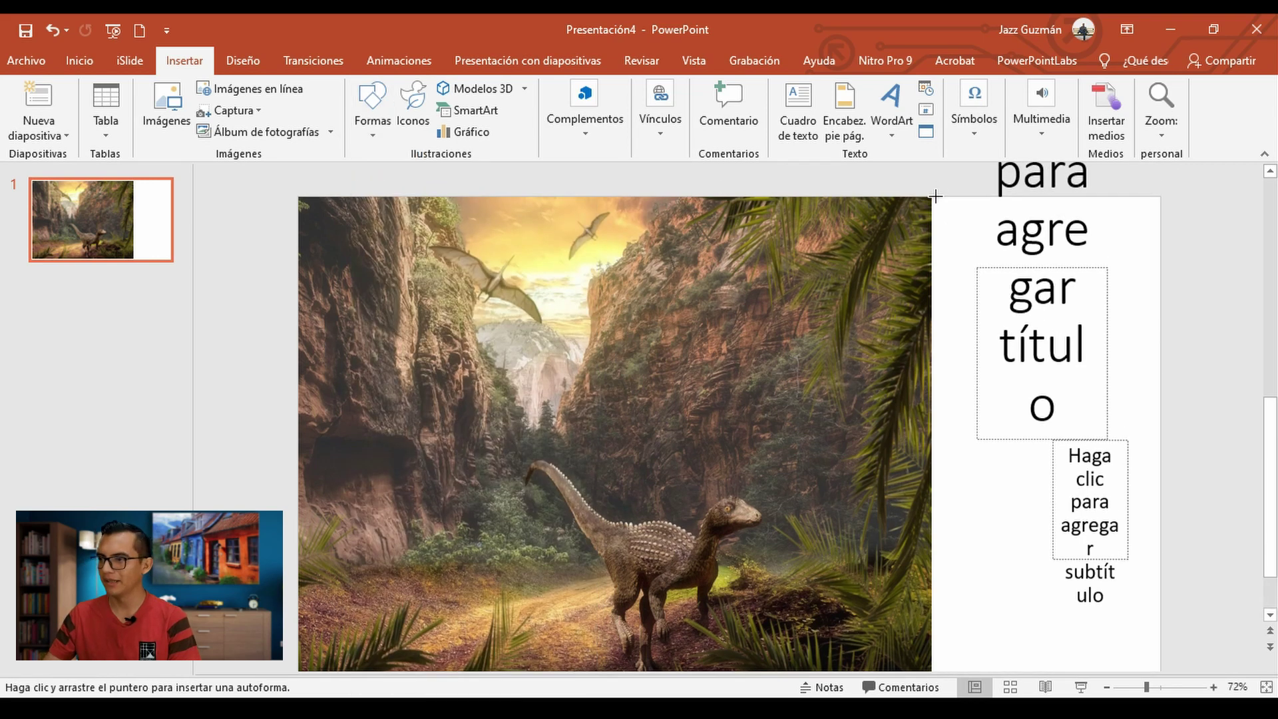
pyautogui.scroll(-1, 932, 198)
pyautogui.scroll(-1, 1035, 363)
pyautogui.scroll(-1, 1036, 363)
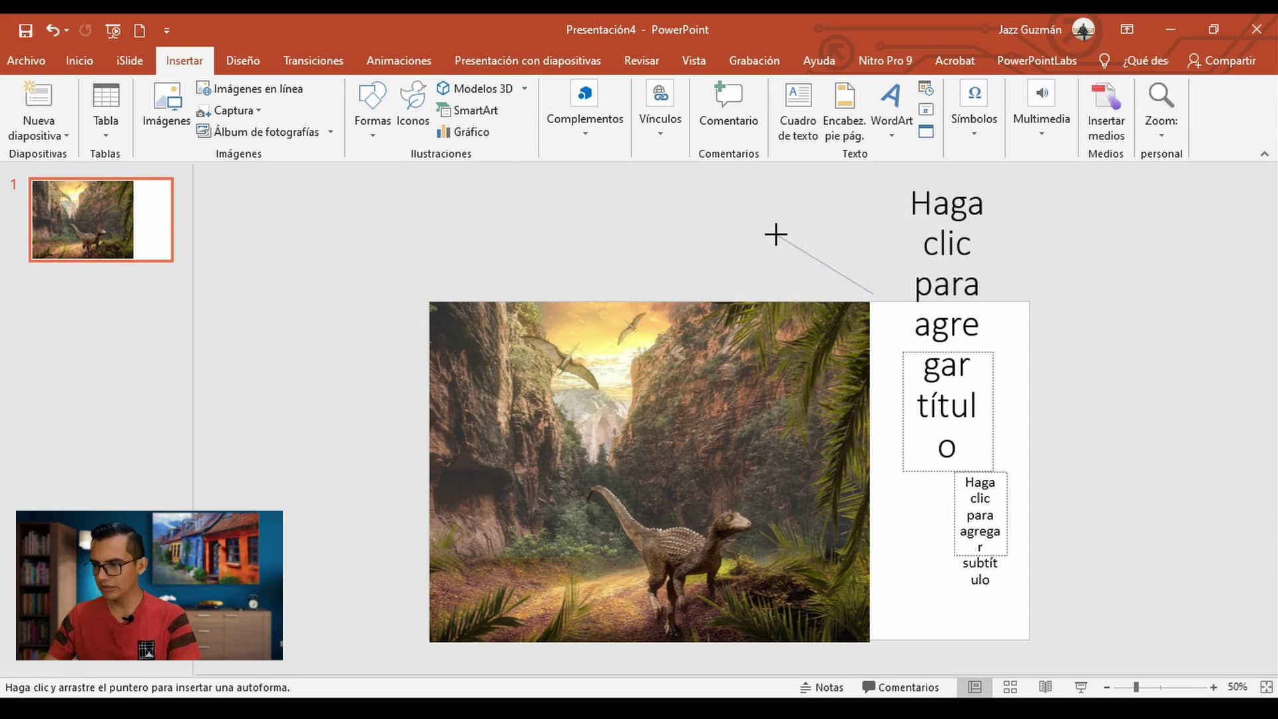
pyautogui.moveTo(694, 257); pyautogui.dragTo(763, 260)
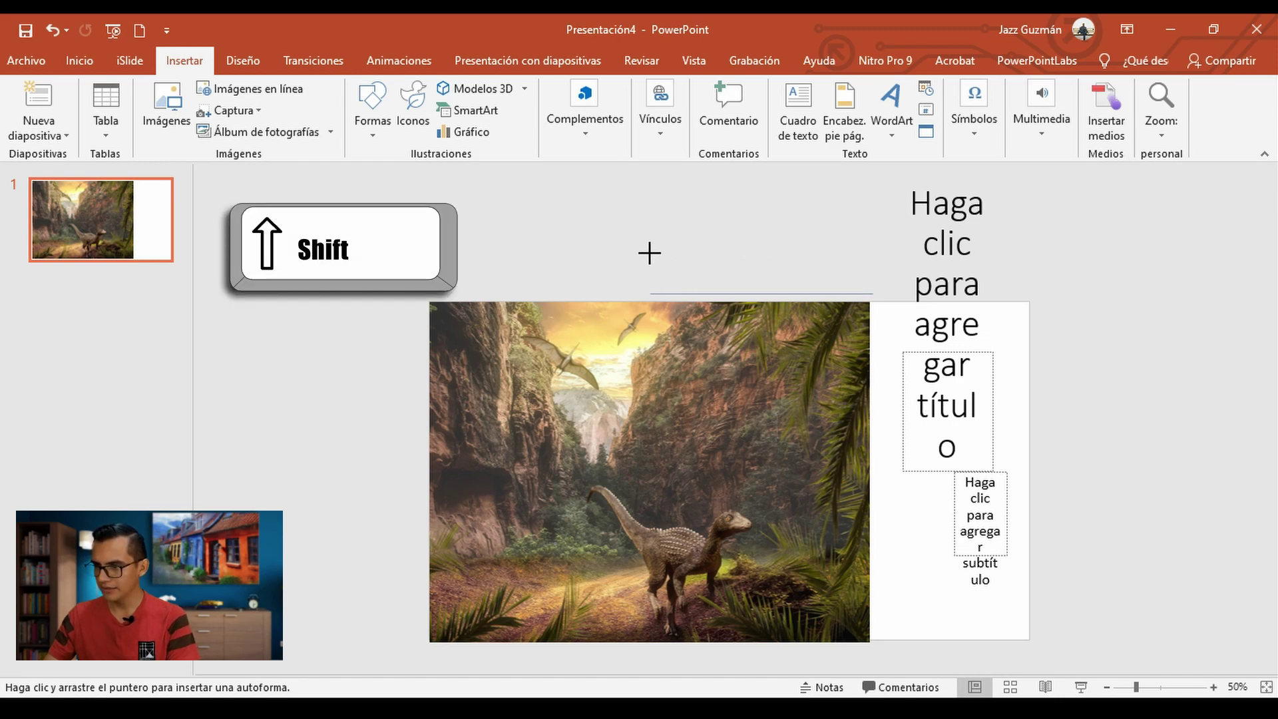
pyautogui.moveTo(659, 282); pyautogui.dragTo(621, 308)
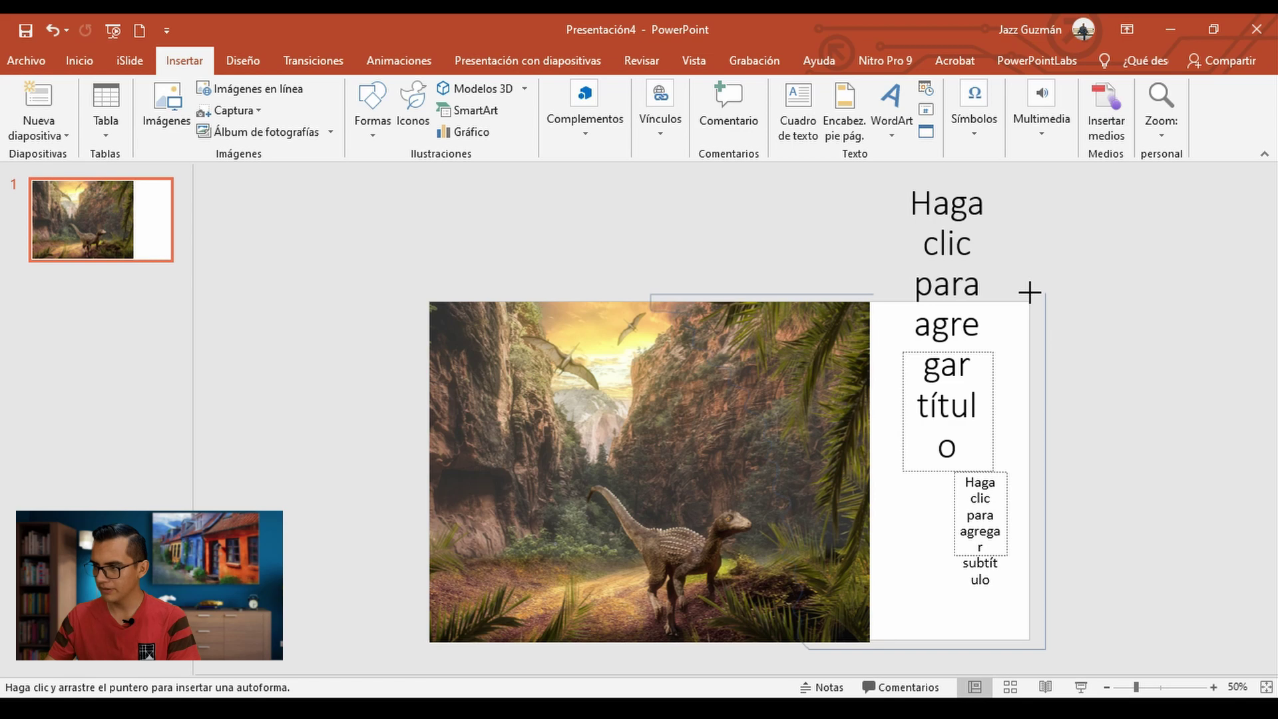
pyautogui.click(874, 292)
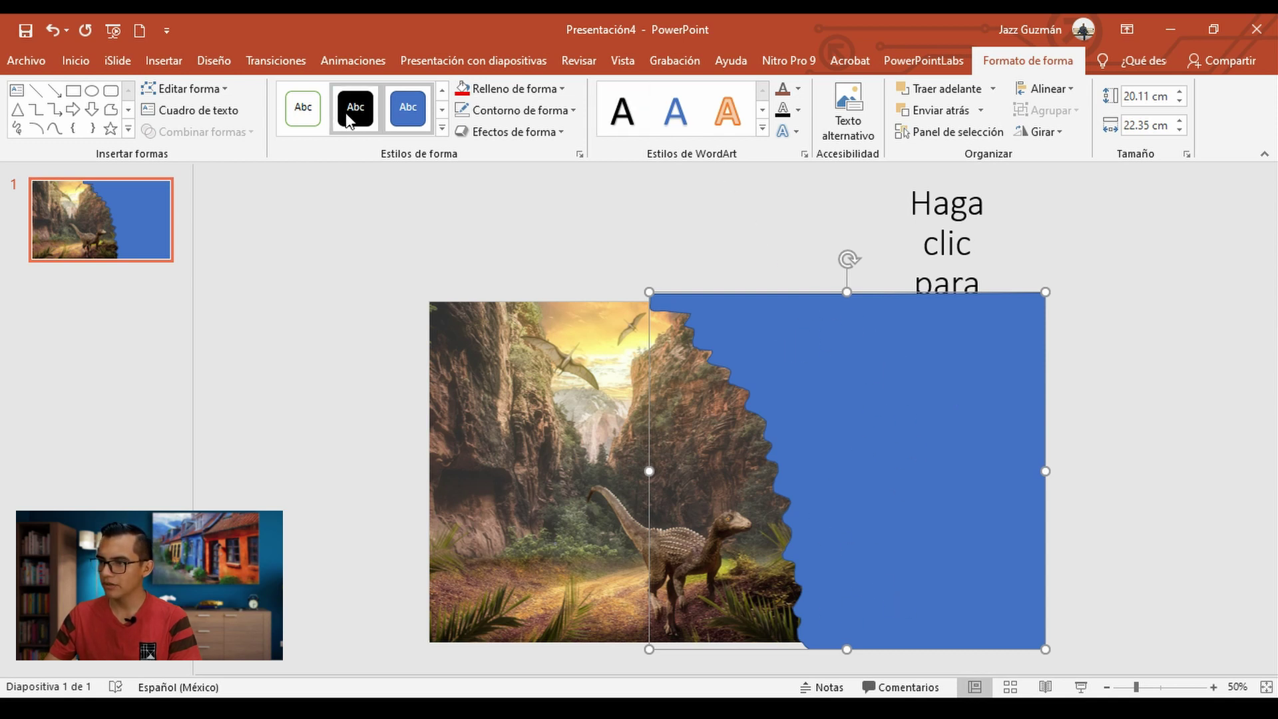
# Fill the jagged freeform with solid white and remove its outline
pyautogui.click(561, 89)
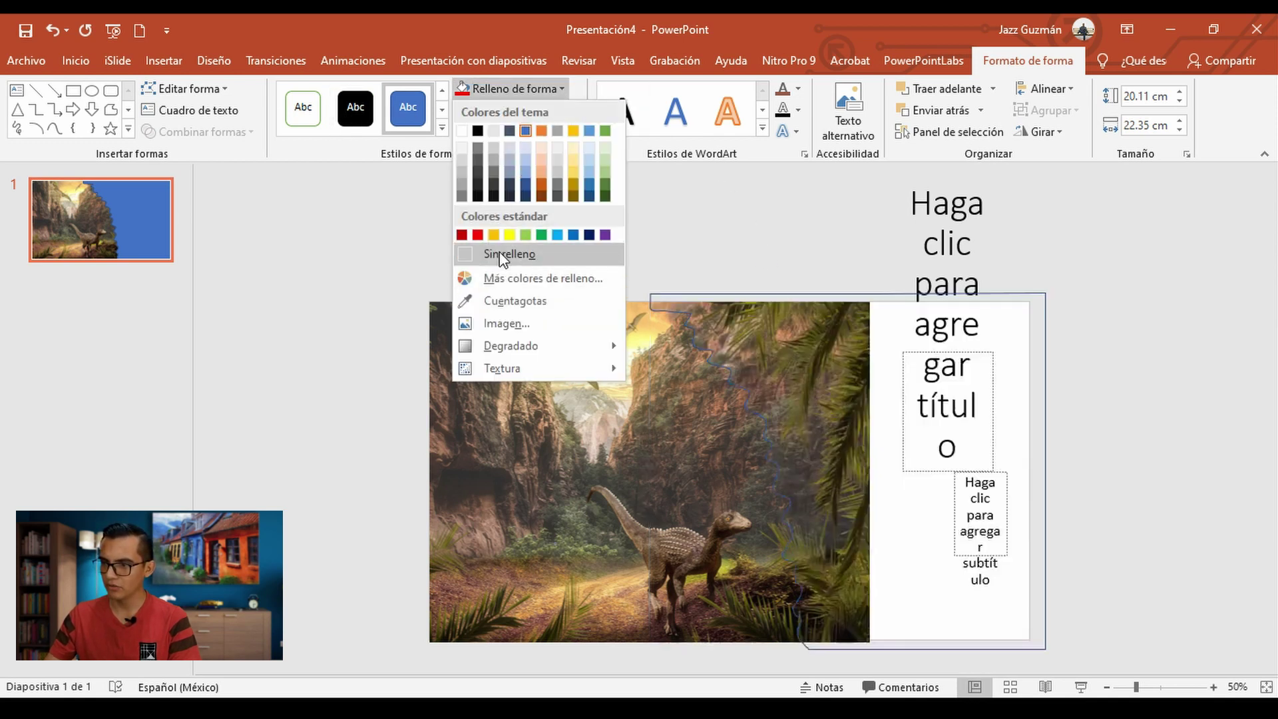
pyautogui.click(460, 132)
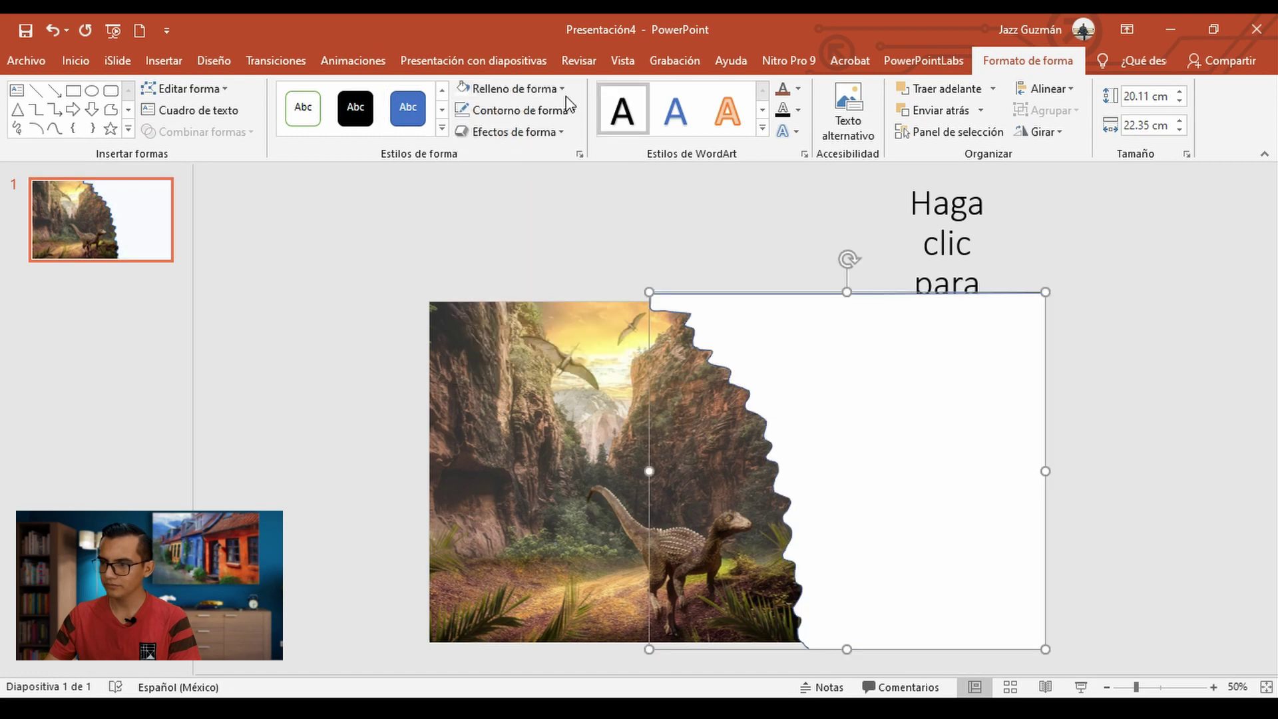
pyautogui.click(574, 111)
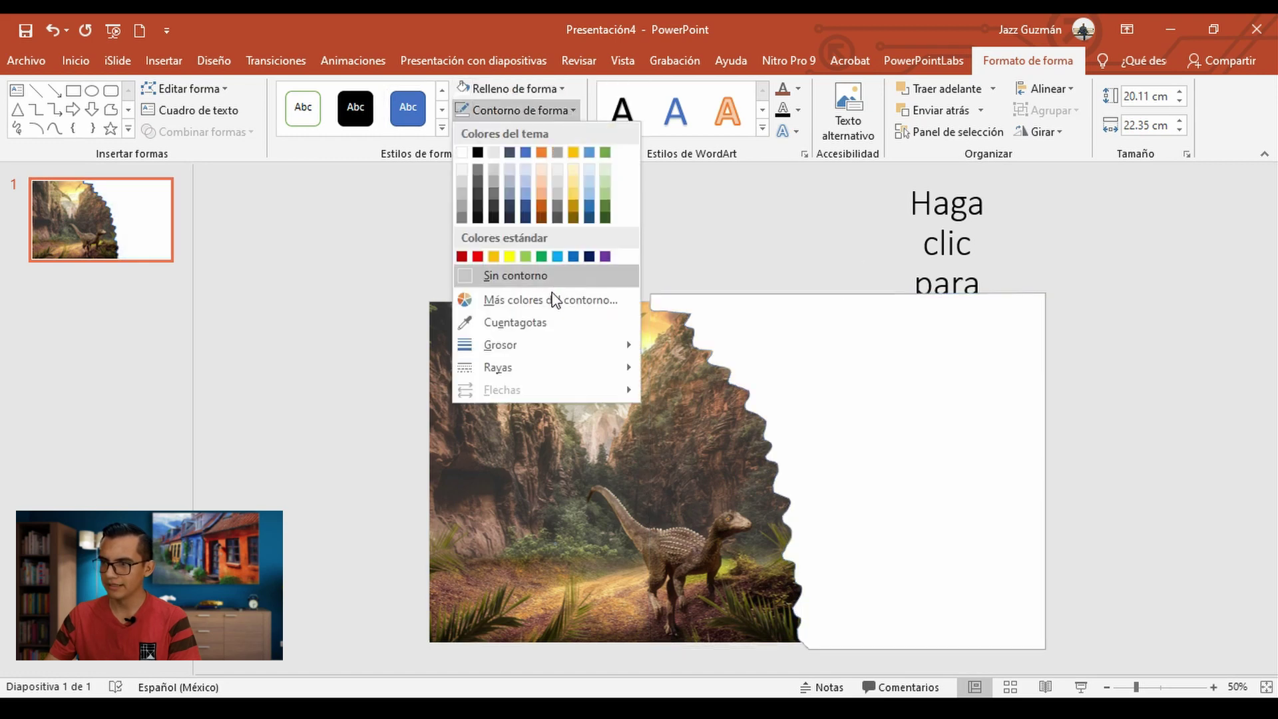
pyautogui.click(532, 275)
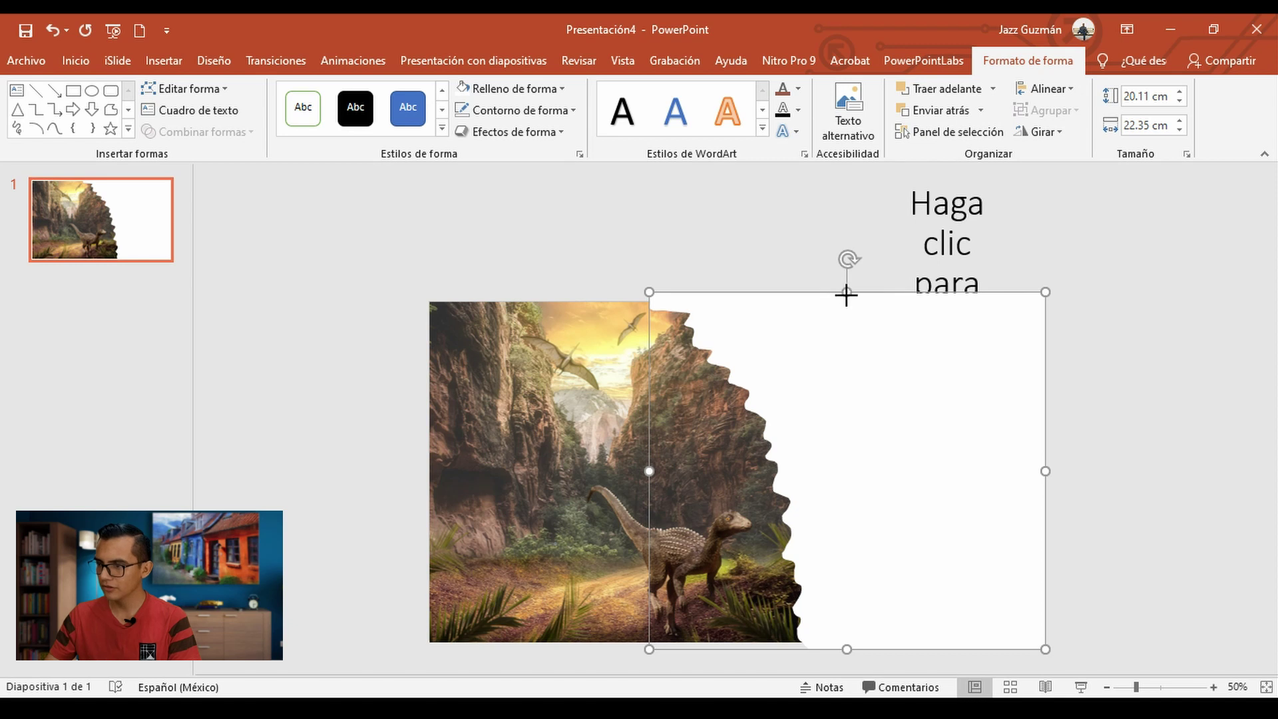
# Adjust the white shape's top, bottom and right edges to fit the photo at 19.68 × 22.35 cm
pyautogui.moveTo(847, 294); pyautogui.dragTo(847, 303)
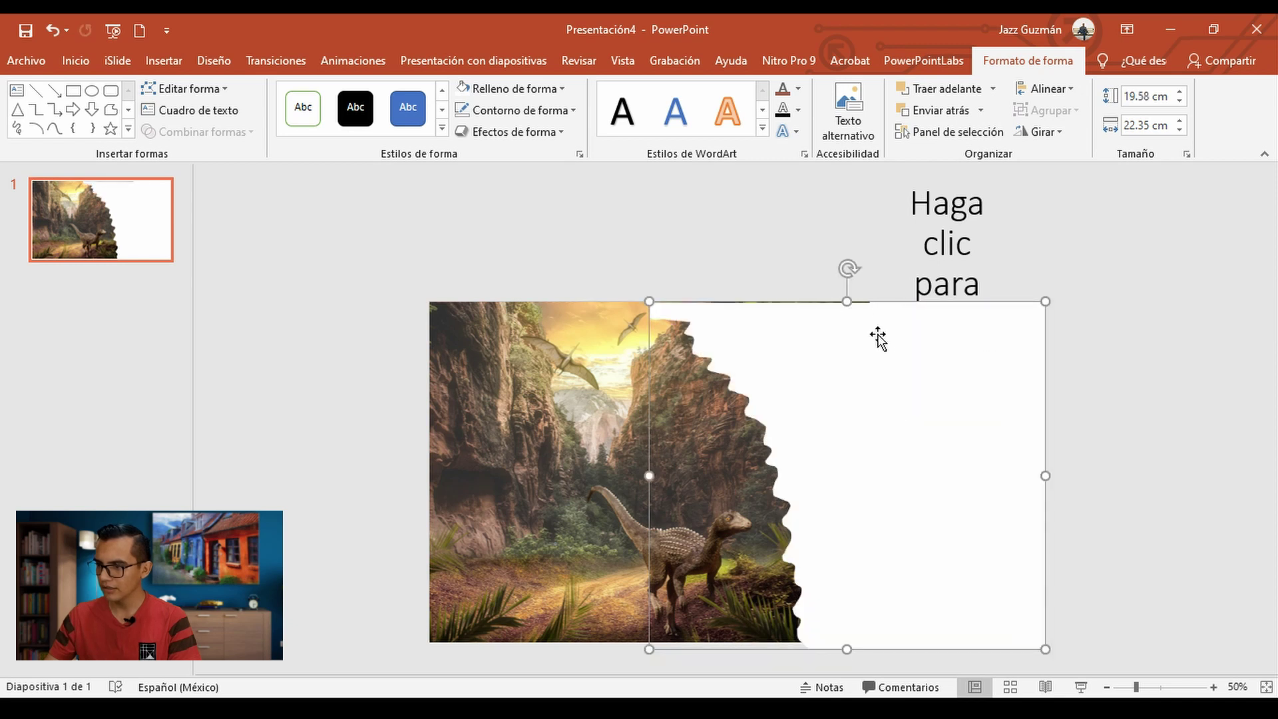
pyautogui.moveTo(847, 302); pyautogui.dragTo(848, 293)
pyautogui.moveTo(848, 644); pyautogui.dragTo(849, 644)
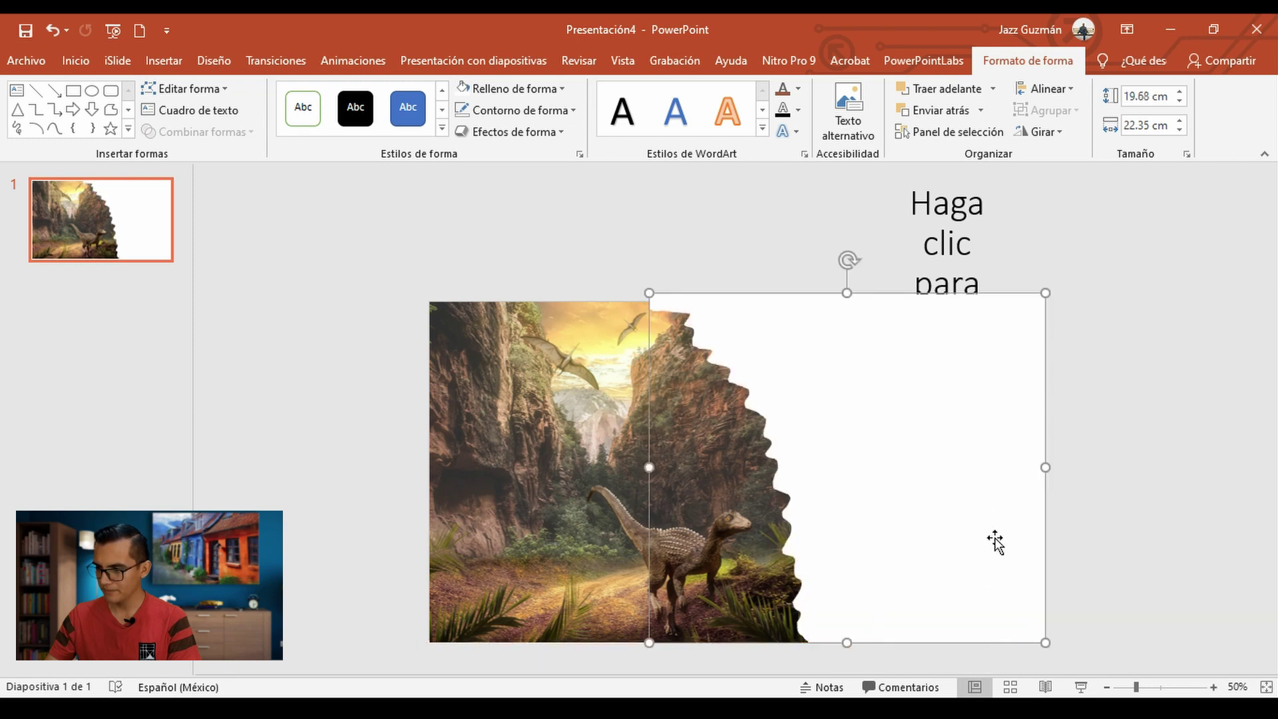
pyautogui.moveTo(1046, 467); pyautogui.dragTo(1030, 467)
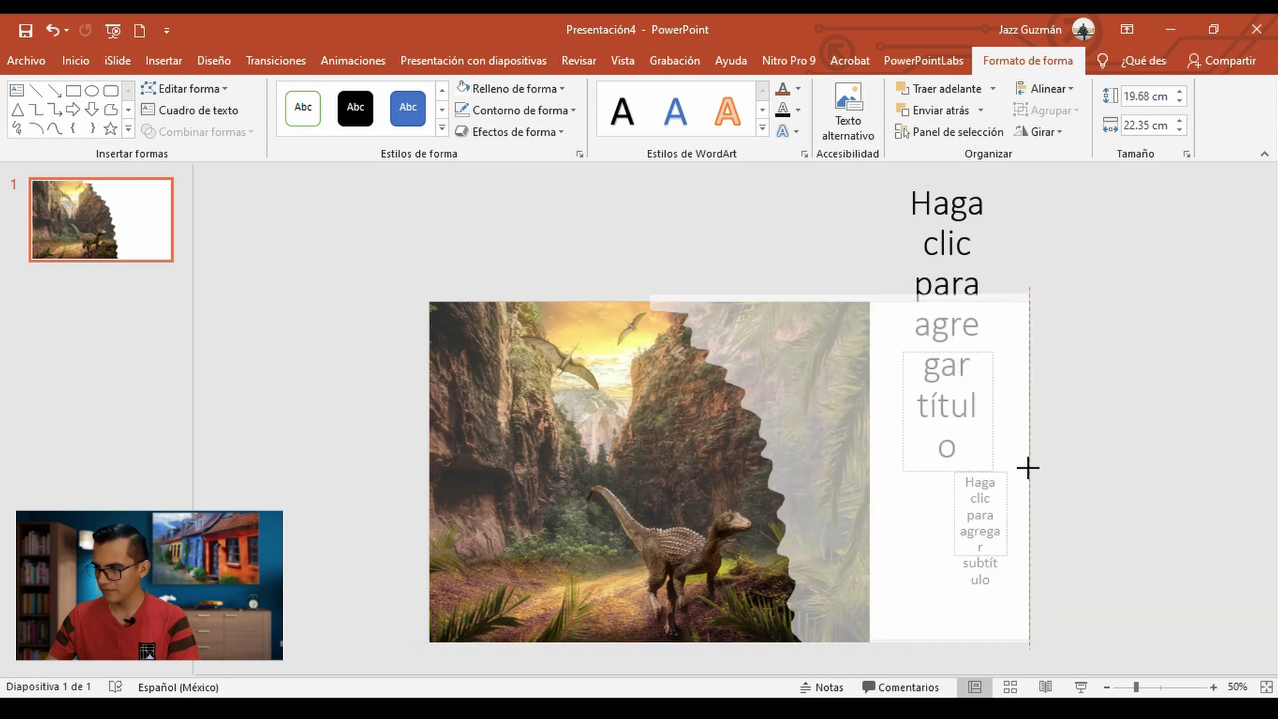
pyautogui.click(1092, 460)
pyautogui.click(973, 247)
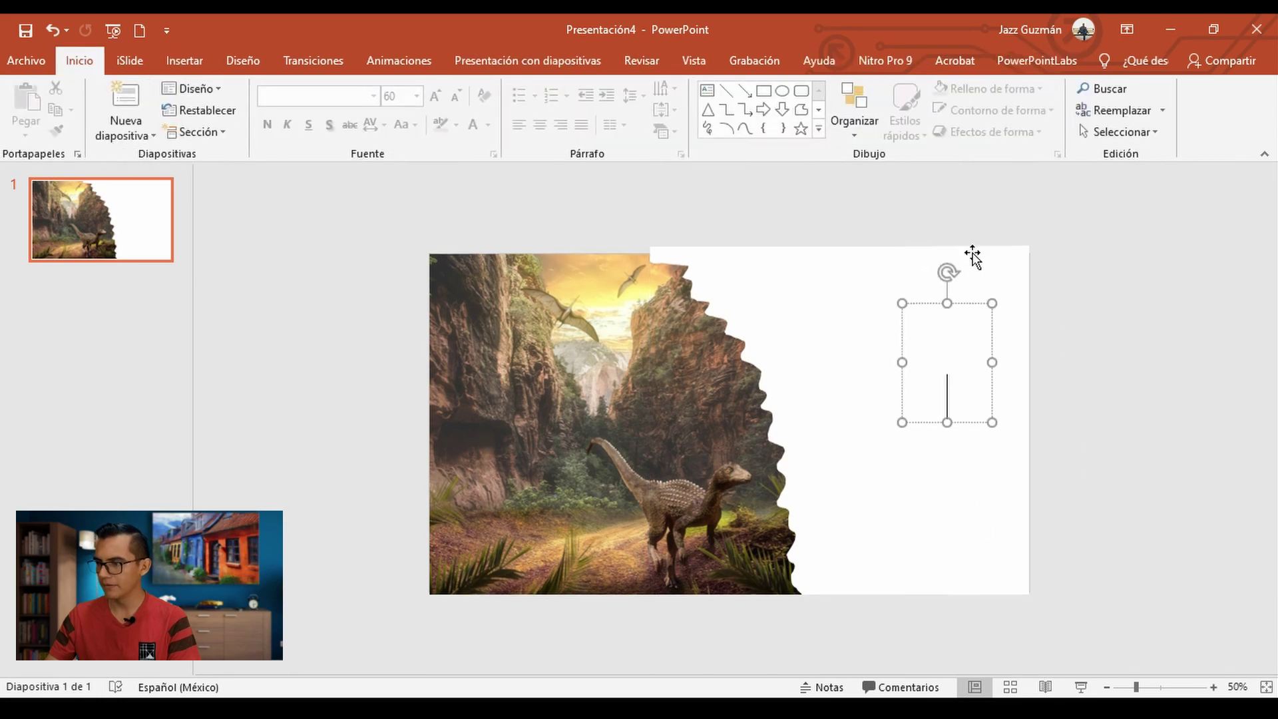
# Enter the title 'CAMINANDO CON DINOSAURIOS' and widen its box to 12.17 cm so DINOSAURIOS fits one line
pyautogui.click(908, 333)
pyautogui.rightClick(933, 354)
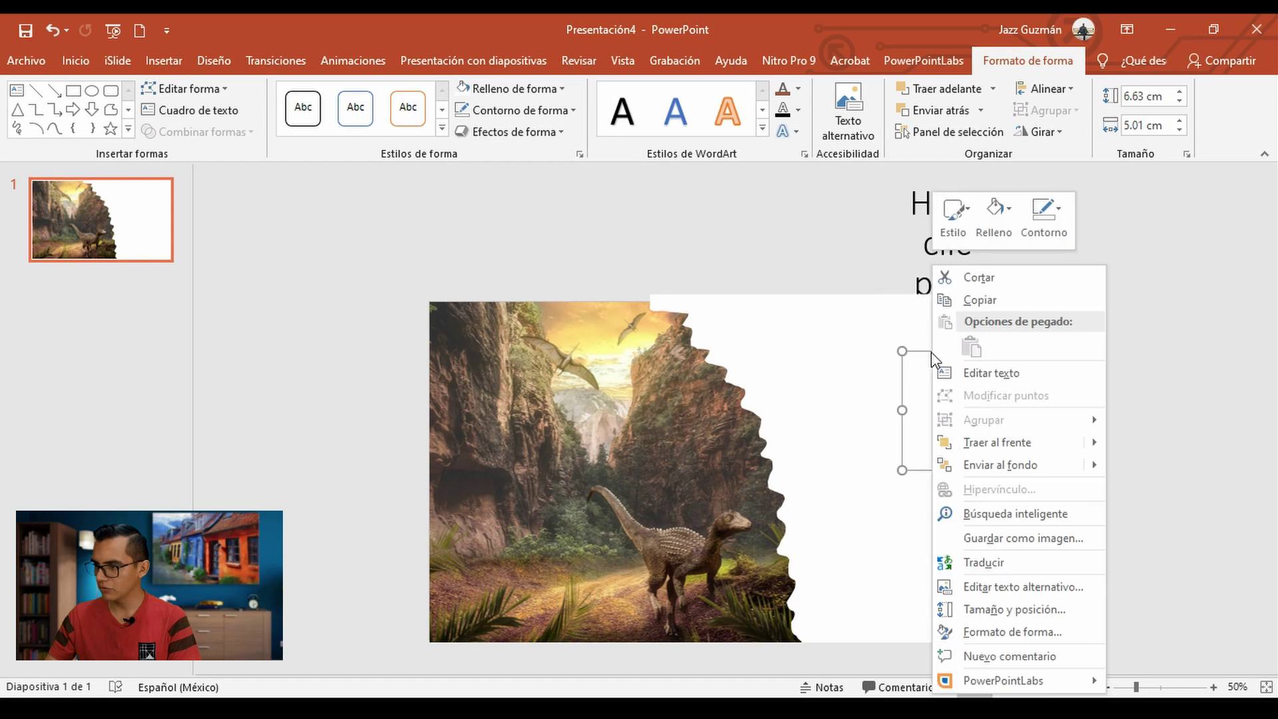
pyautogui.click(1018, 443)
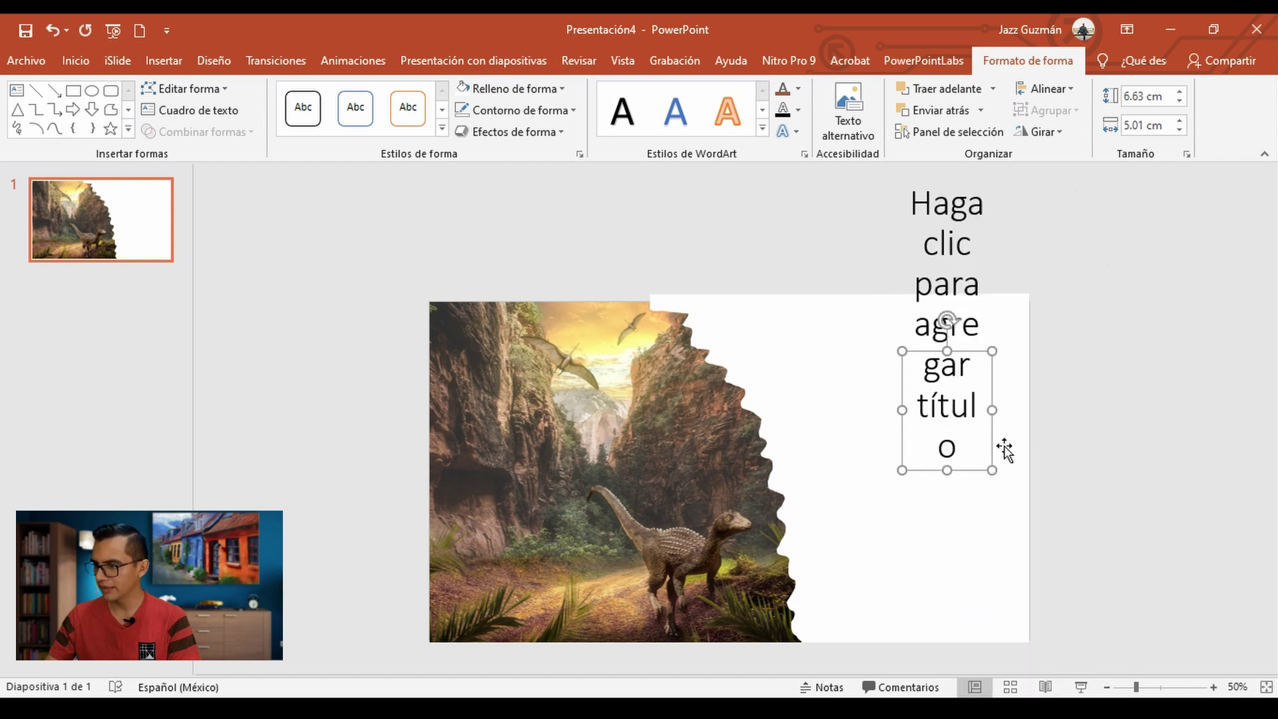
pyautogui.write('CAMINANDO CO')
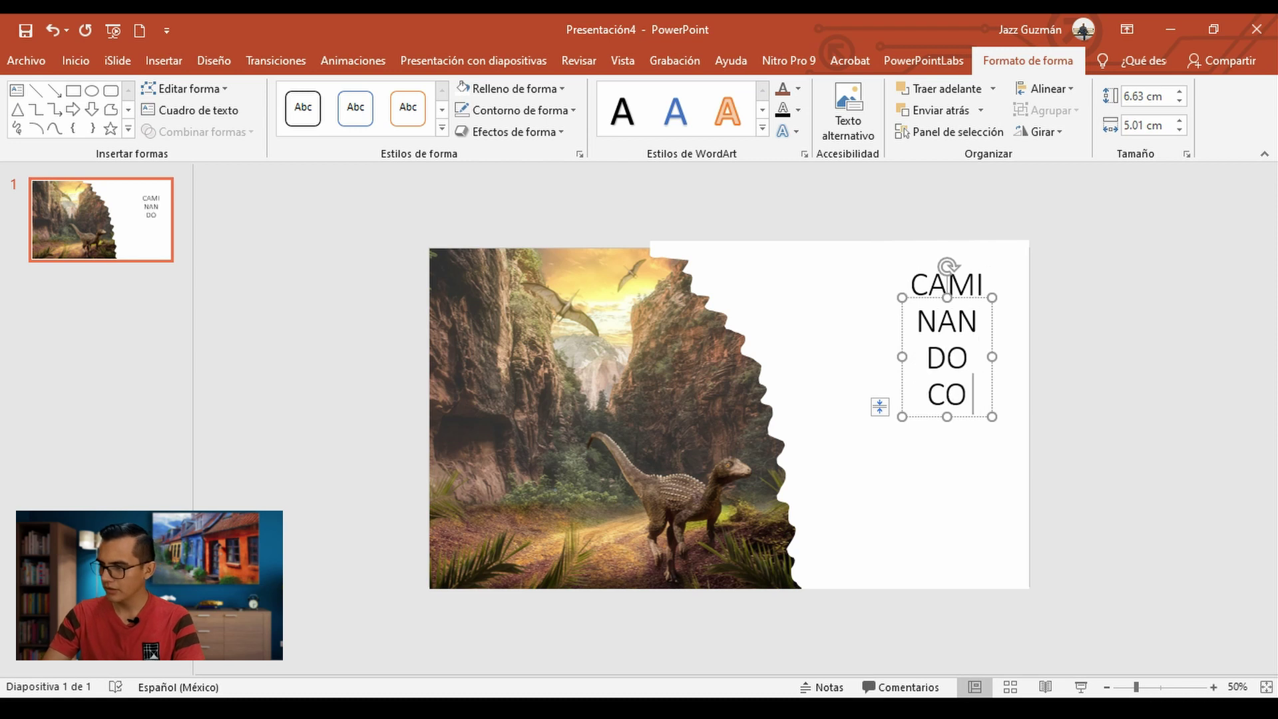
pyautogui.write('N DI')
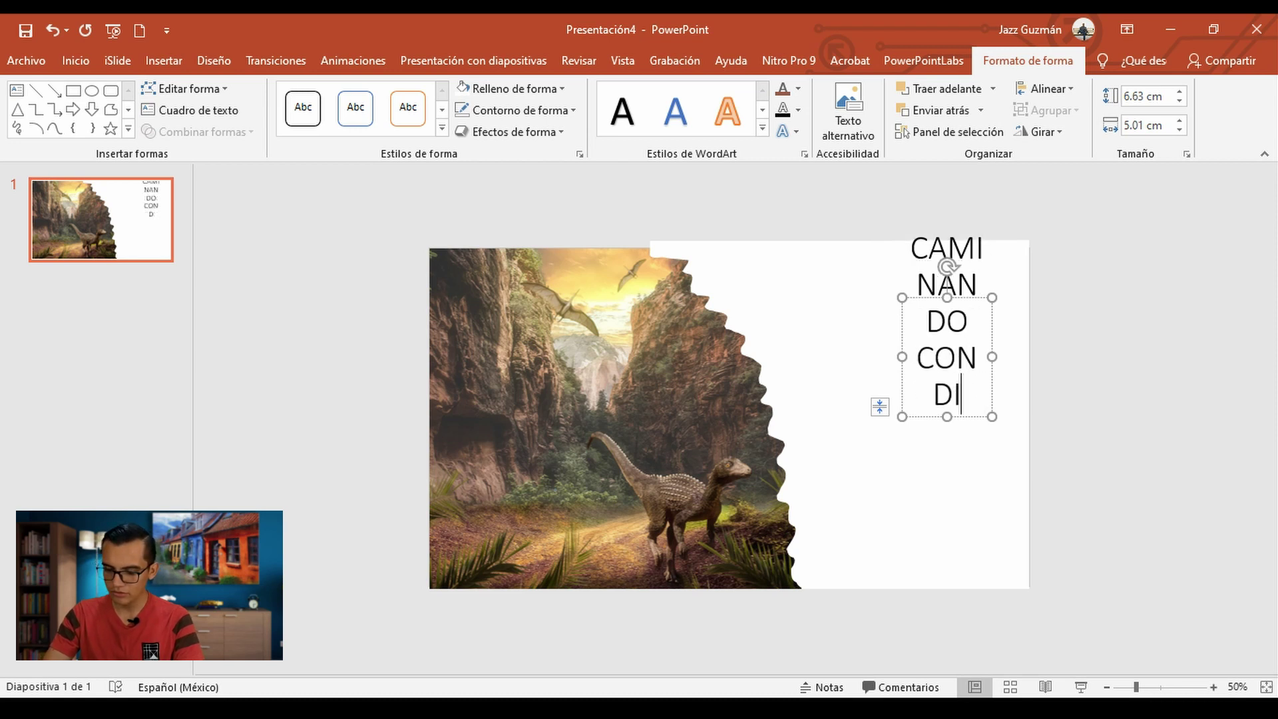
pyautogui.write('NOSAURIOS')
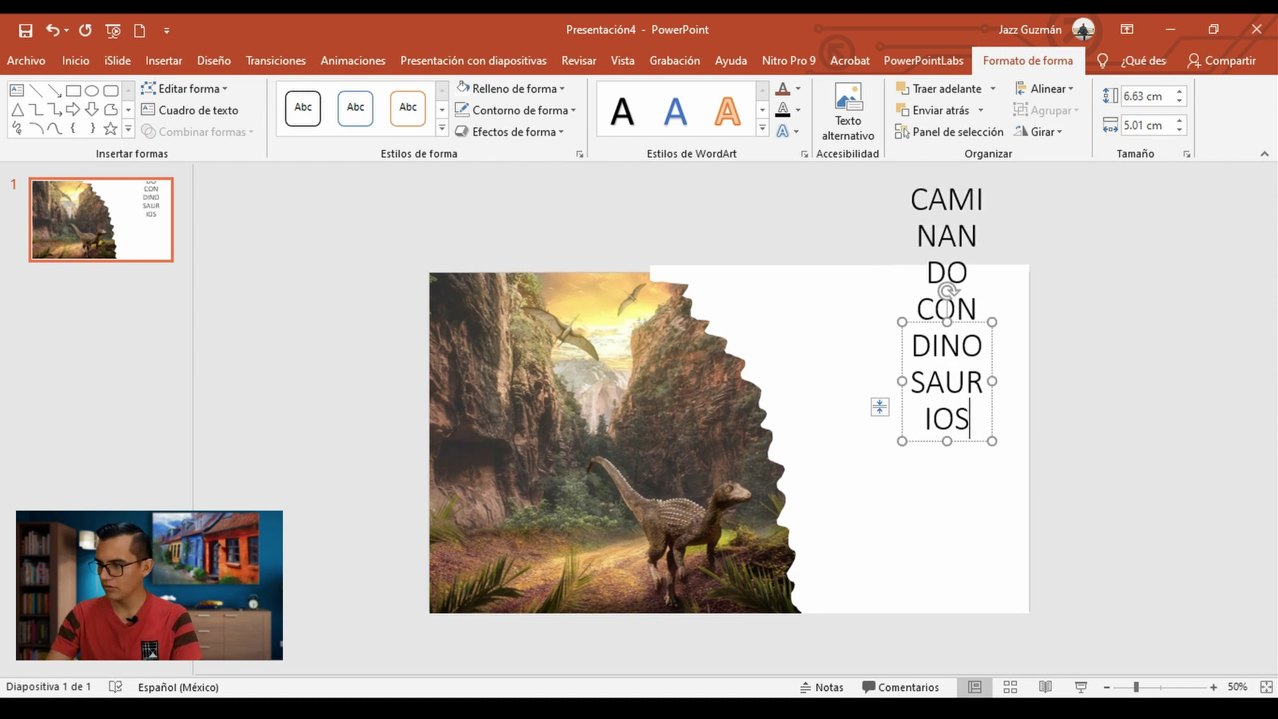
pyautogui.moveTo(902, 380); pyautogui.dragTo(808, 377)
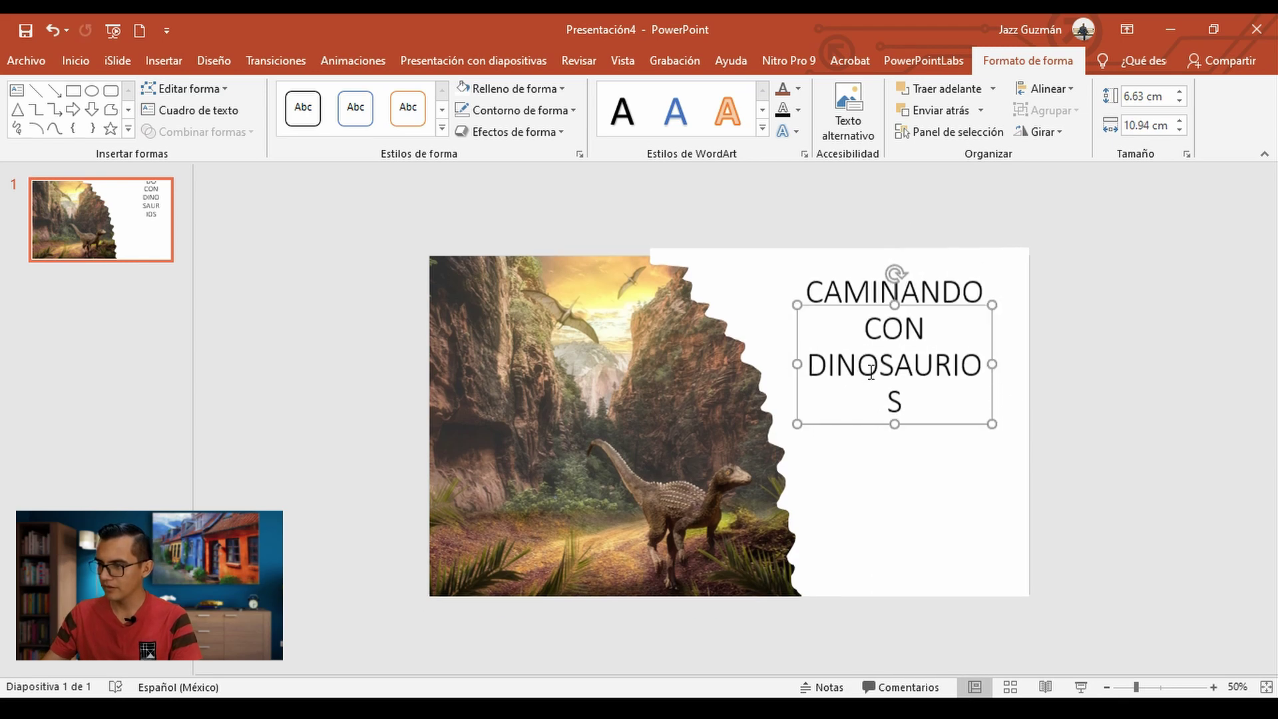
pyautogui.moveTo(993, 357); pyautogui.dragTo(1014, 357)
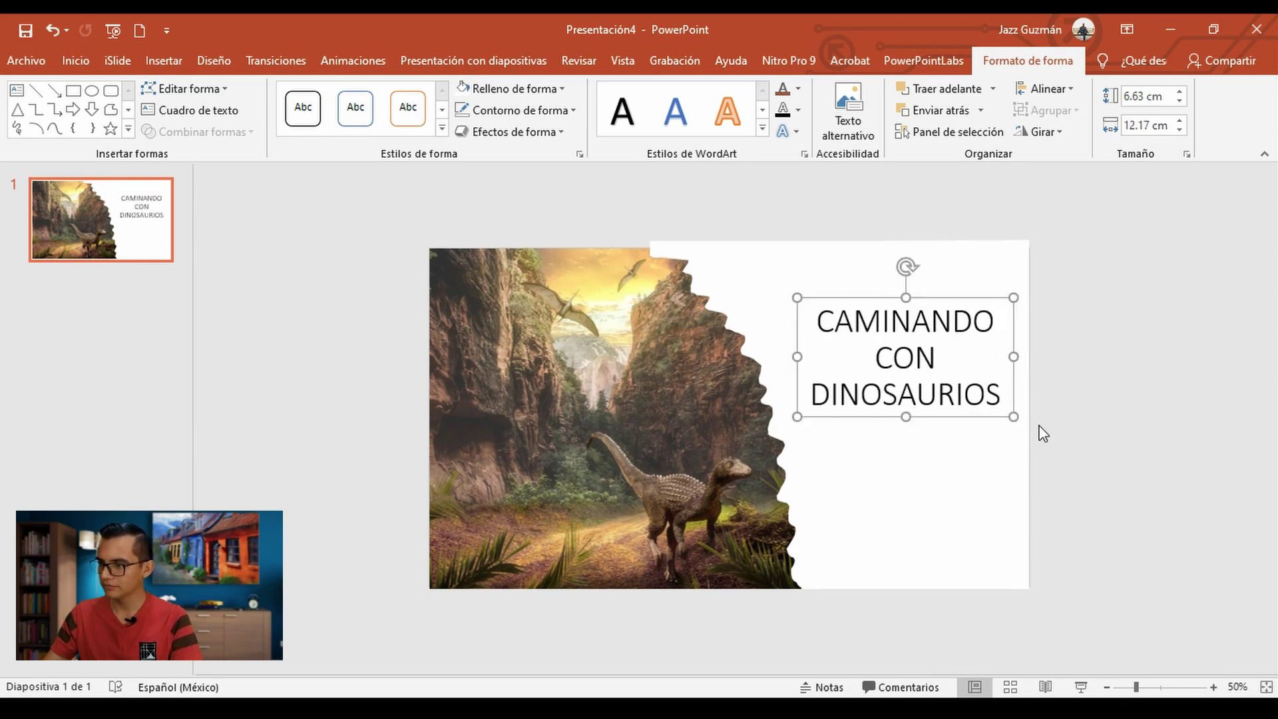
pyautogui.scroll(2, 1042, 432)
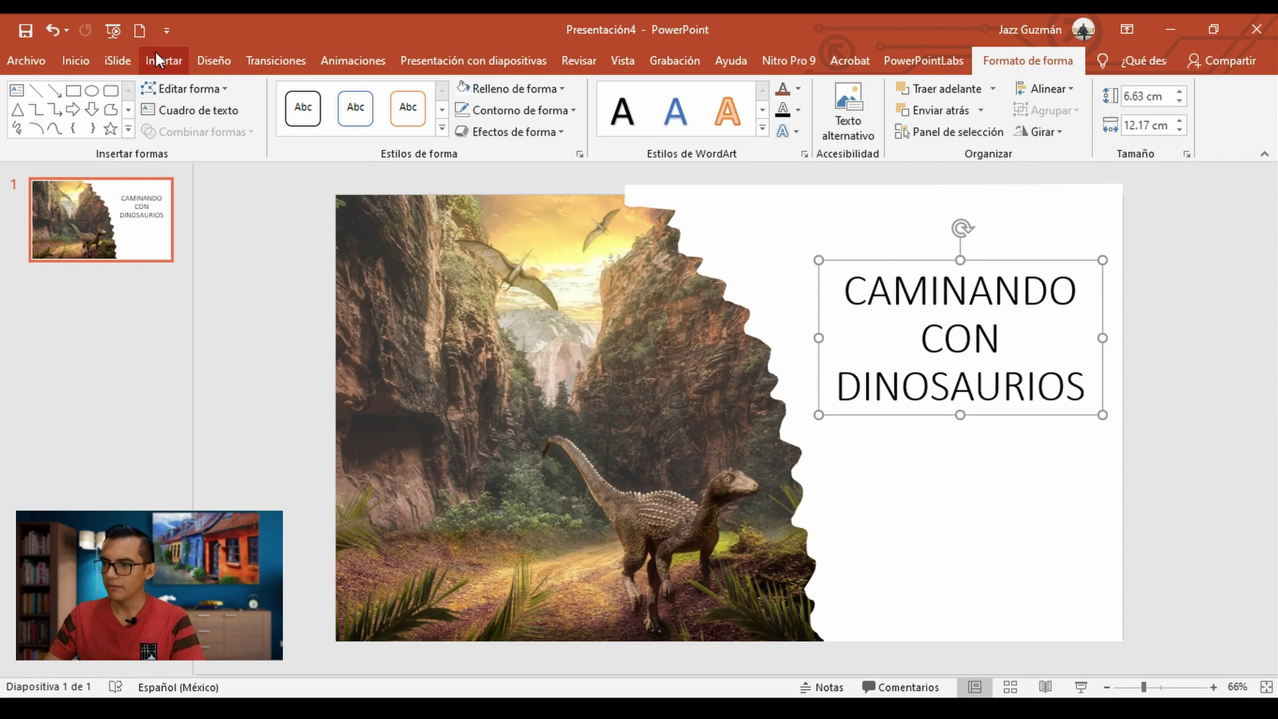
pyautogui.click(75, 60)
pyautogui.click(321, 97)
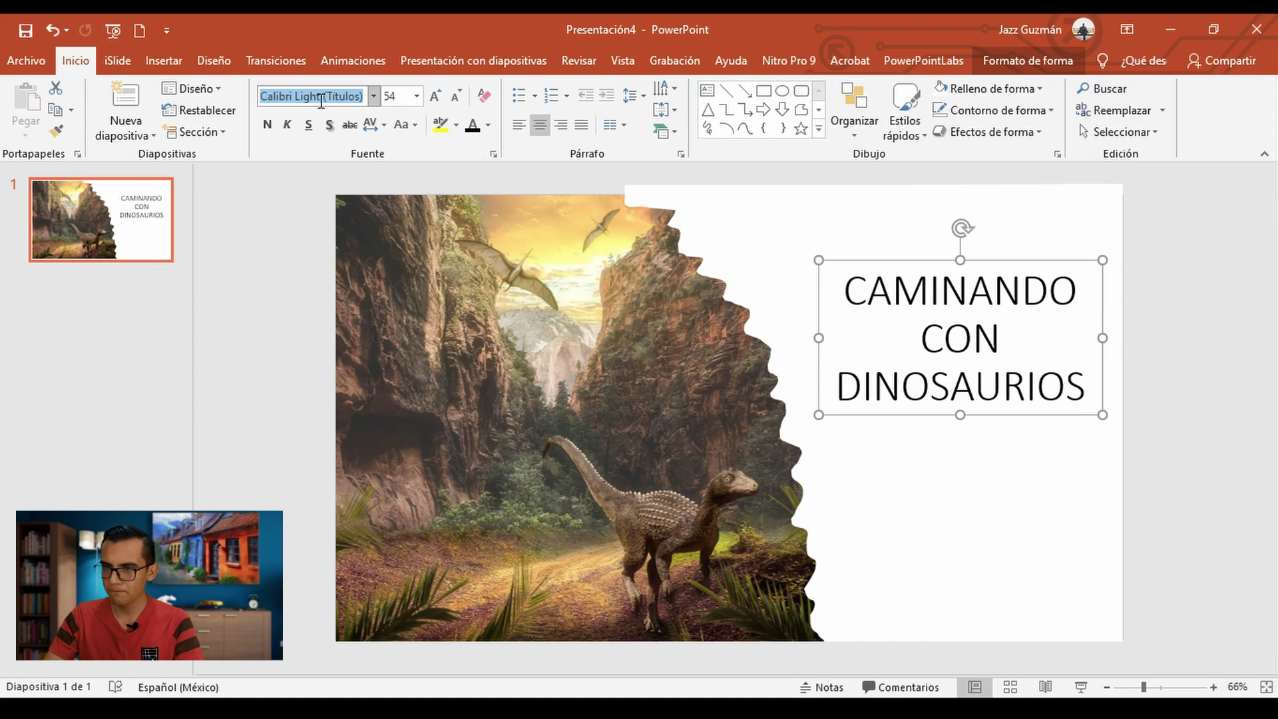
# Set the title font to Bauhaus 93, replacing an initial Bahnschrift choice
pyautogui.write('Bahnschrift')
pyautogui.press('Return')
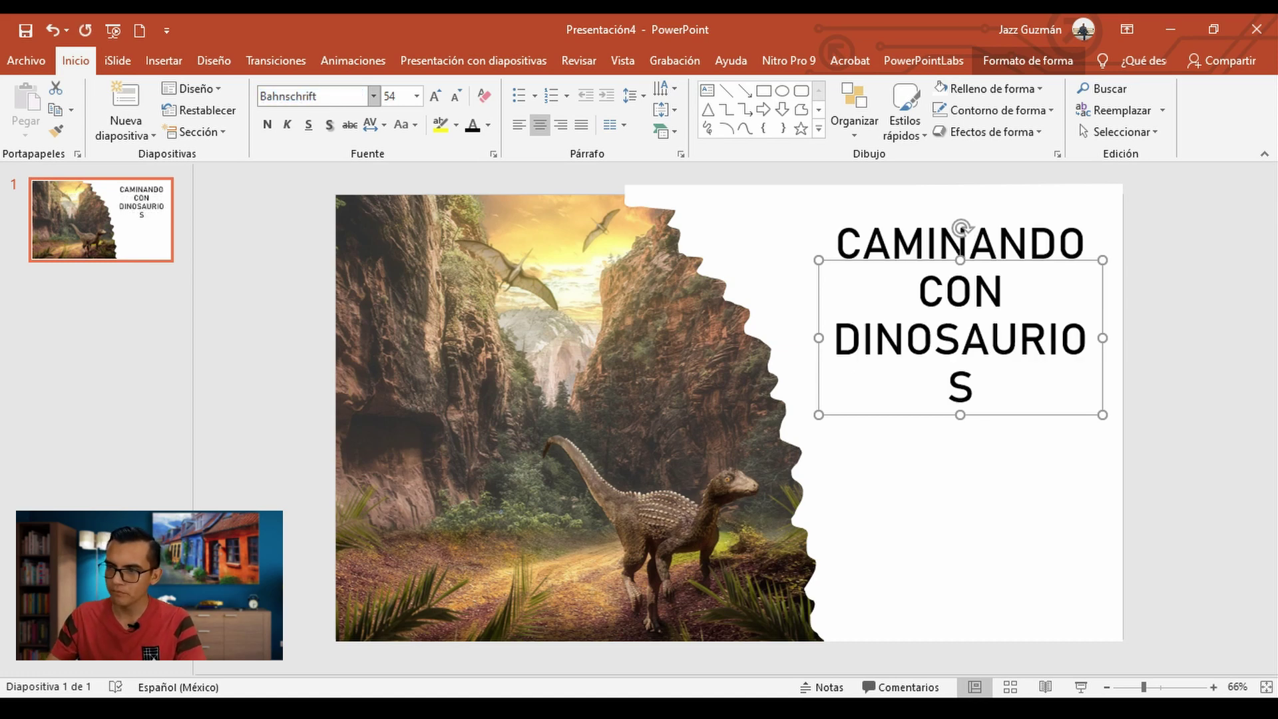
pyautogui.click(288, 95)
pyautogui.write('Bauhaus 93')
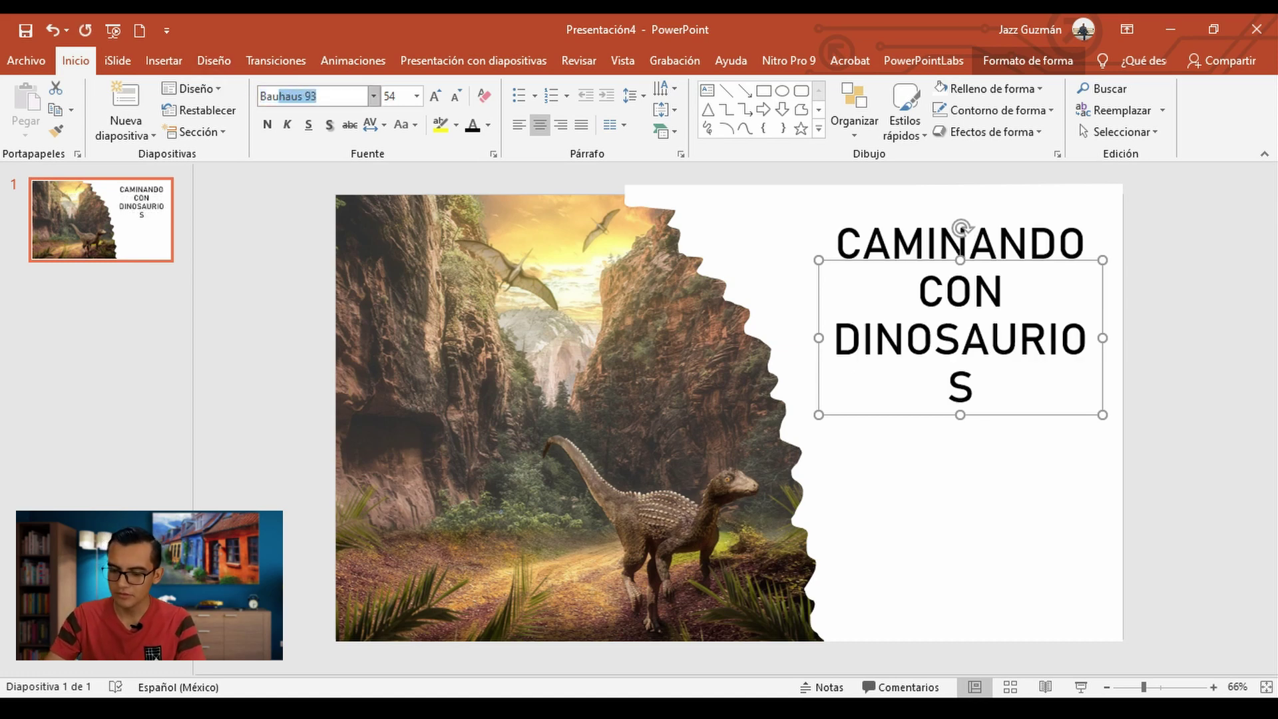
pyautogui.press('Return')
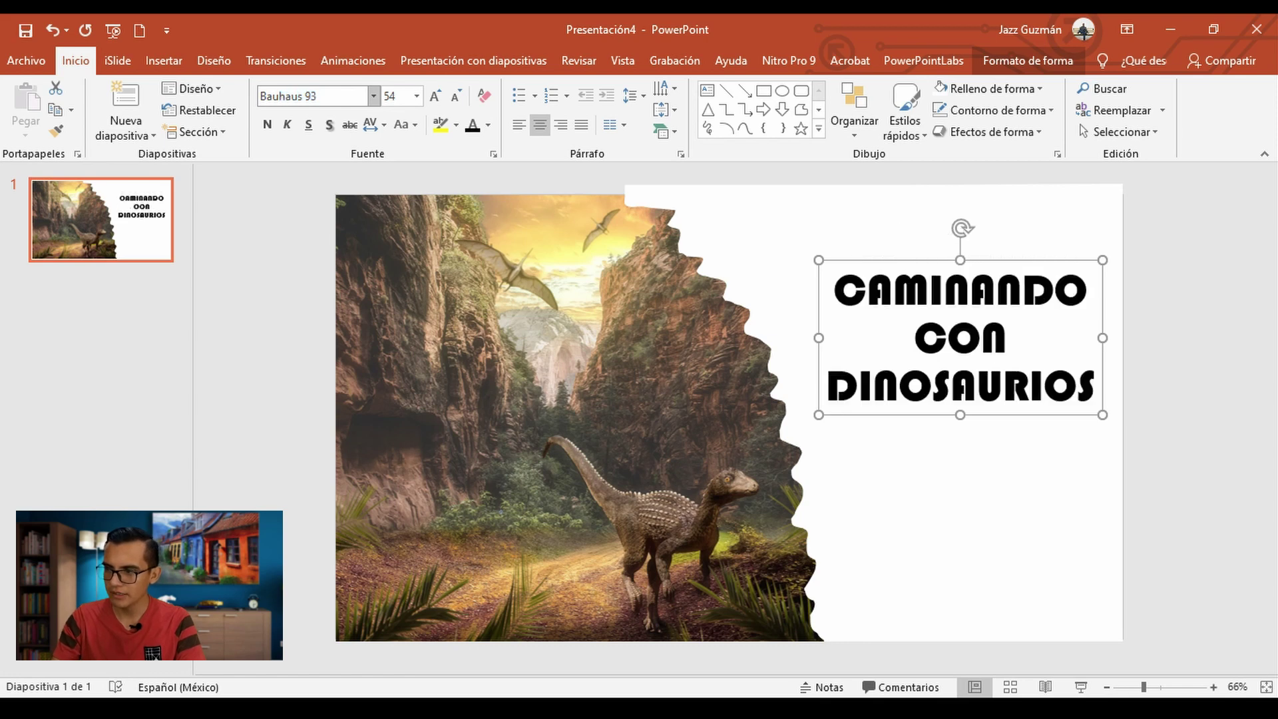
# Shrink 'CAMINANDO CON' to 40 pt and shorten the title box to fit the text
pyautogui.moveTo(1009, 336); pyautogui.dragTo(835, 277)
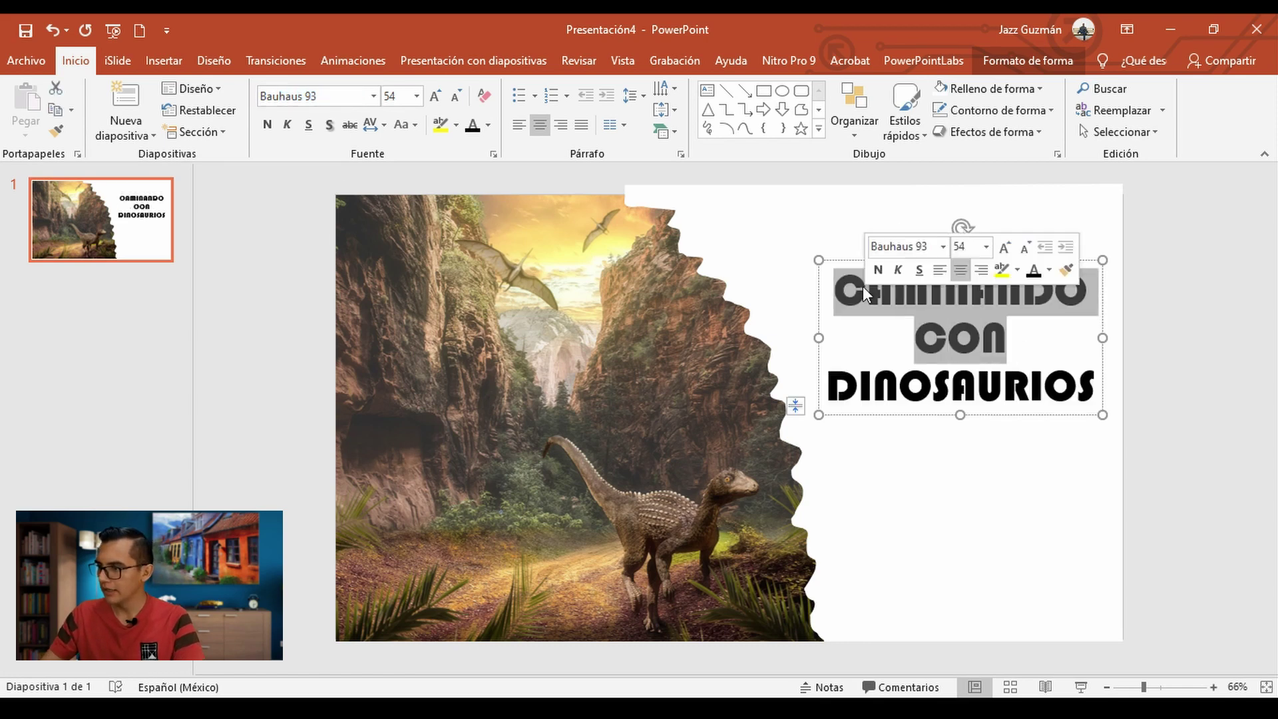
pyautogui.click(459, 98)
pyautogui.click(459, 98)
pyautogui.click(459, 98)
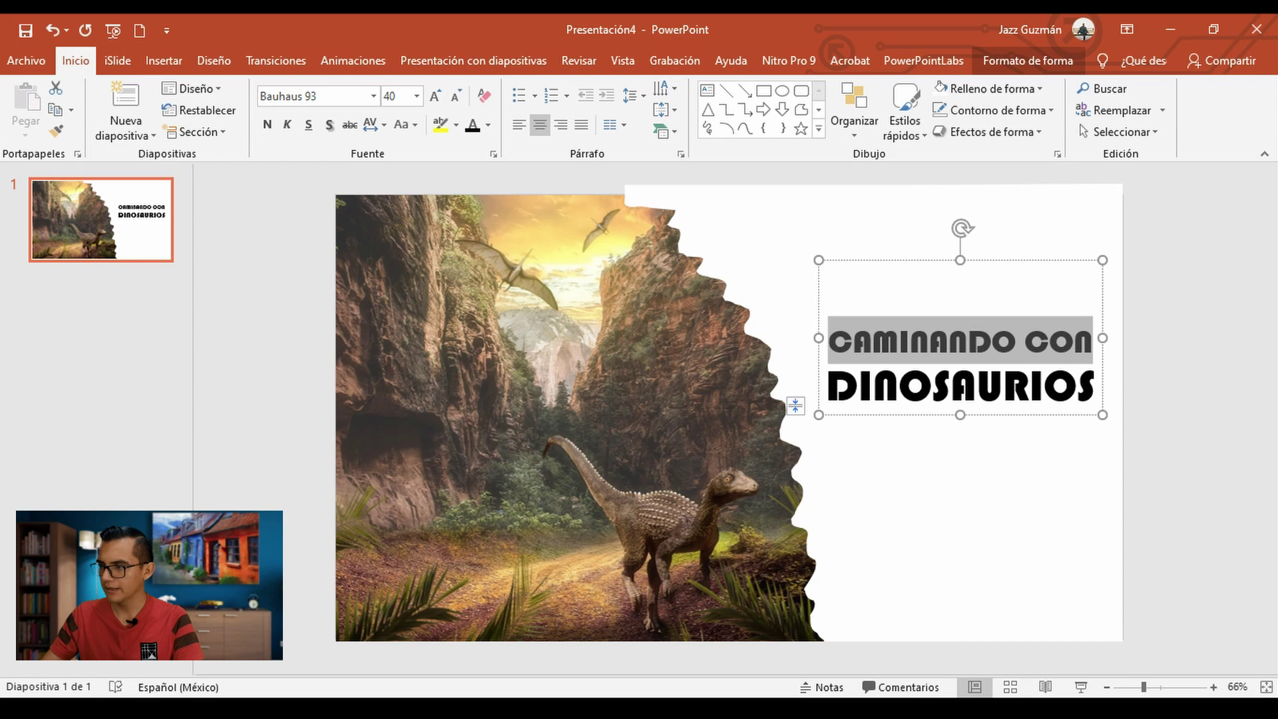
pyautogui.moveTo(961, 418); pyautogui.dragTo(961, 368)
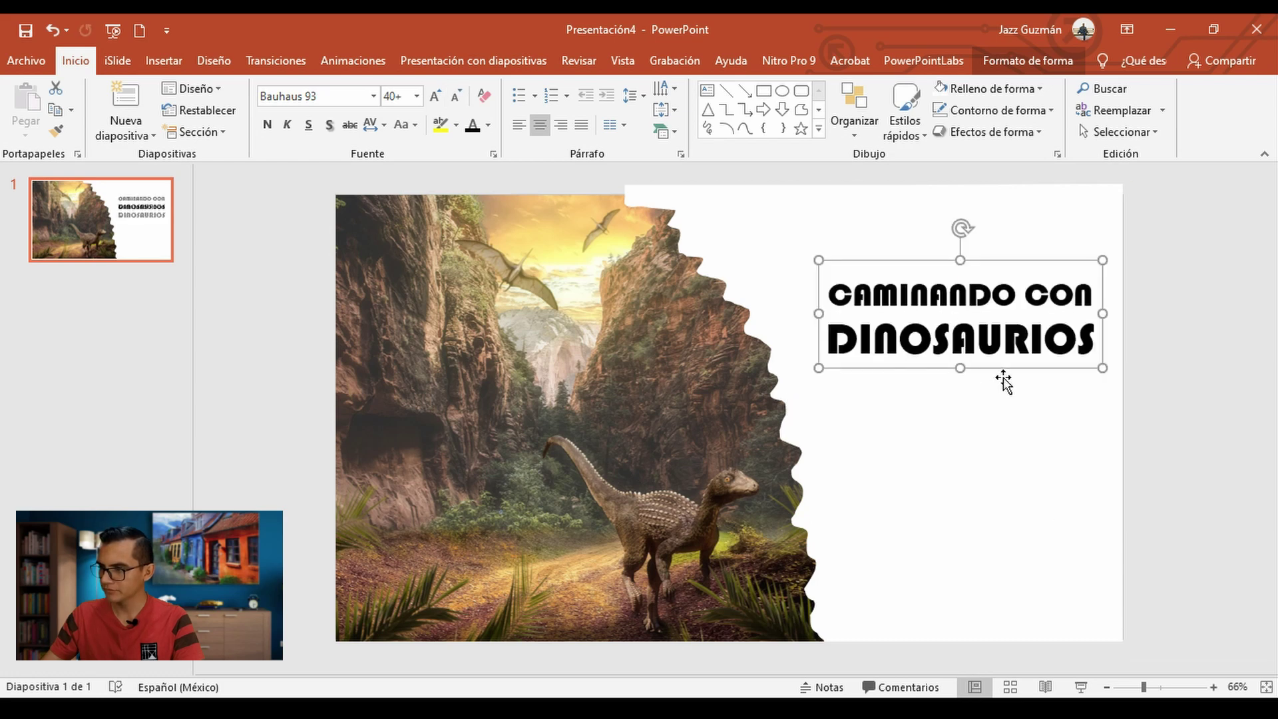
pyautogui.click(1158, 380)
pyautogui.click(180, 60)
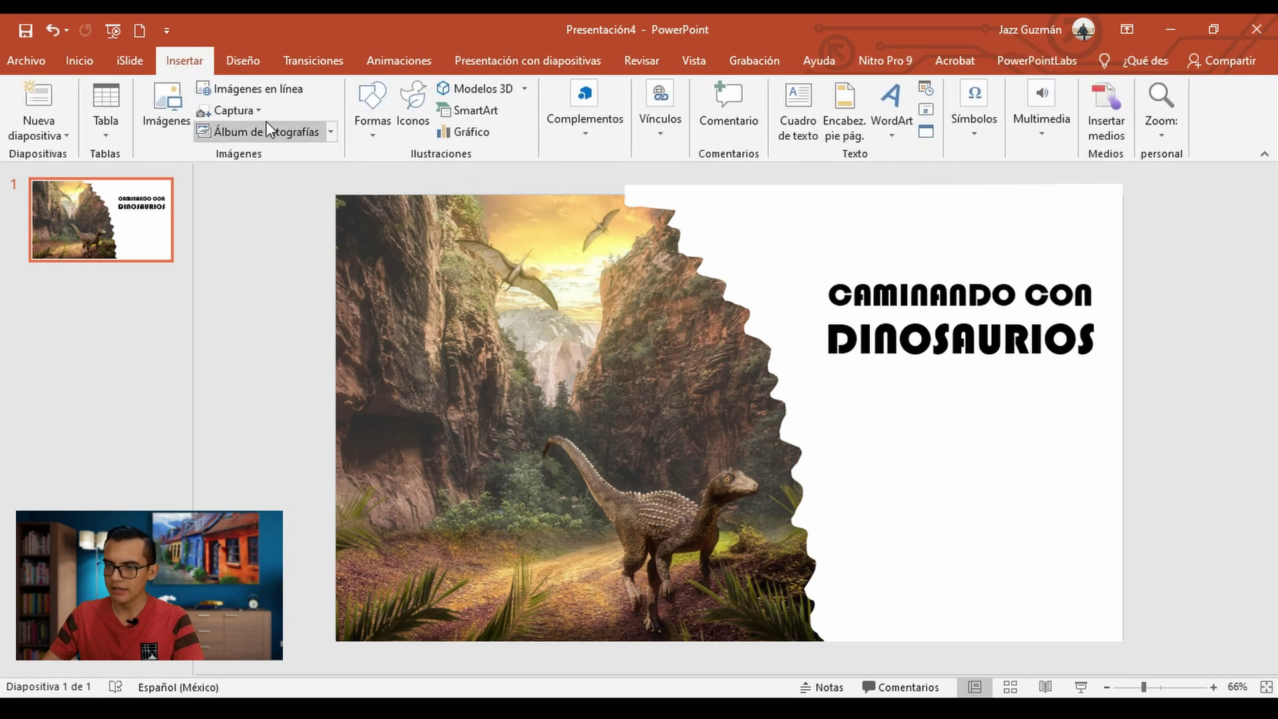
# Draw an 11.05 cm horizontal line beneath DINOSAURIOS
pyautogui.click(376, 130)
pyautogui.click(408, 175)
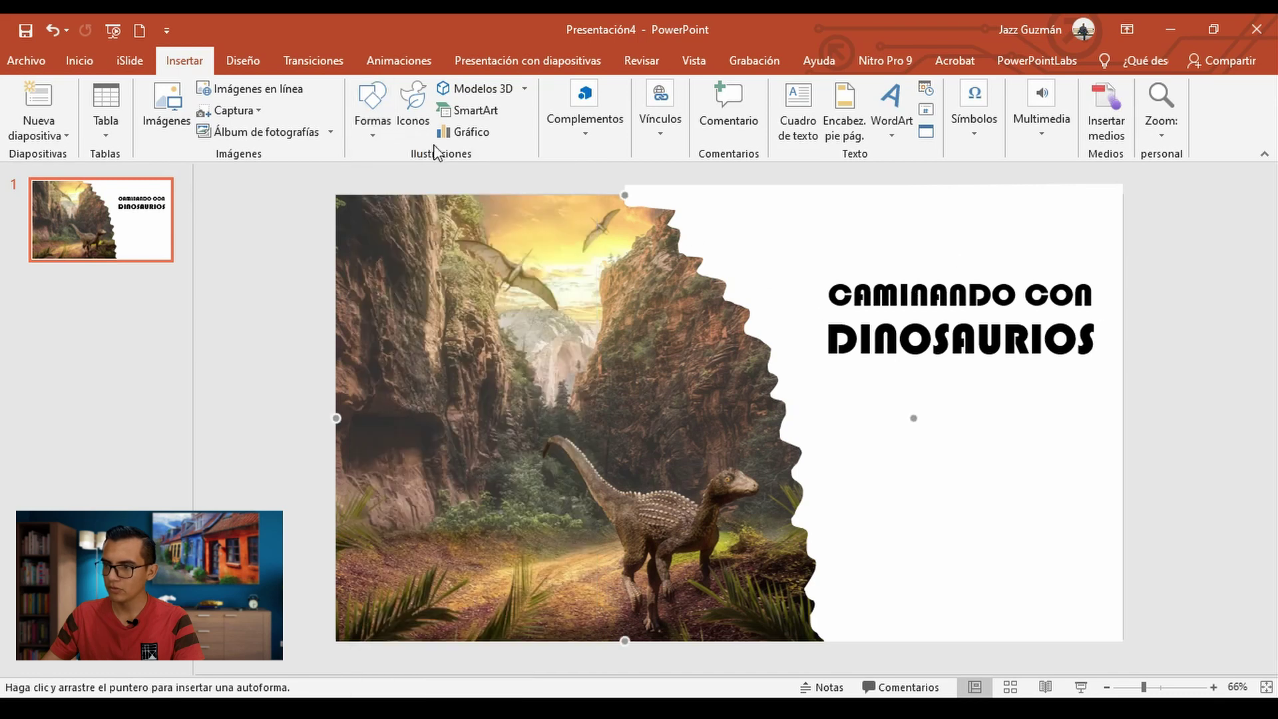
pyautogui.click(372, 126)
pyautogui.click(372, 107)
pyautogui.click(372, 106)
pyautogui.click(401, 174)
pyautogui.moveTo(1093, 375); pyautogui.dragTo(835, 368)
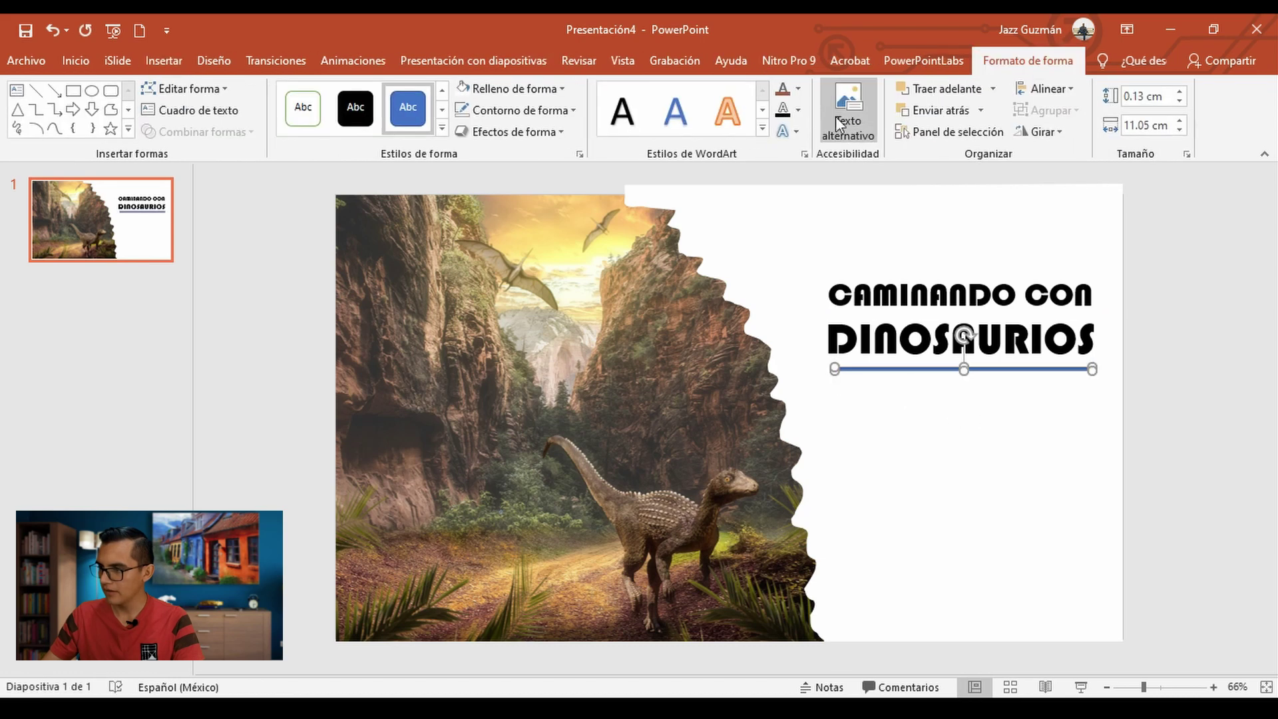
# Recolour the line a sandy beige sampled from the dinosaur photo with the eyedropper
pyautogui.click(575, 111)
pyautogui.click(563, 110)
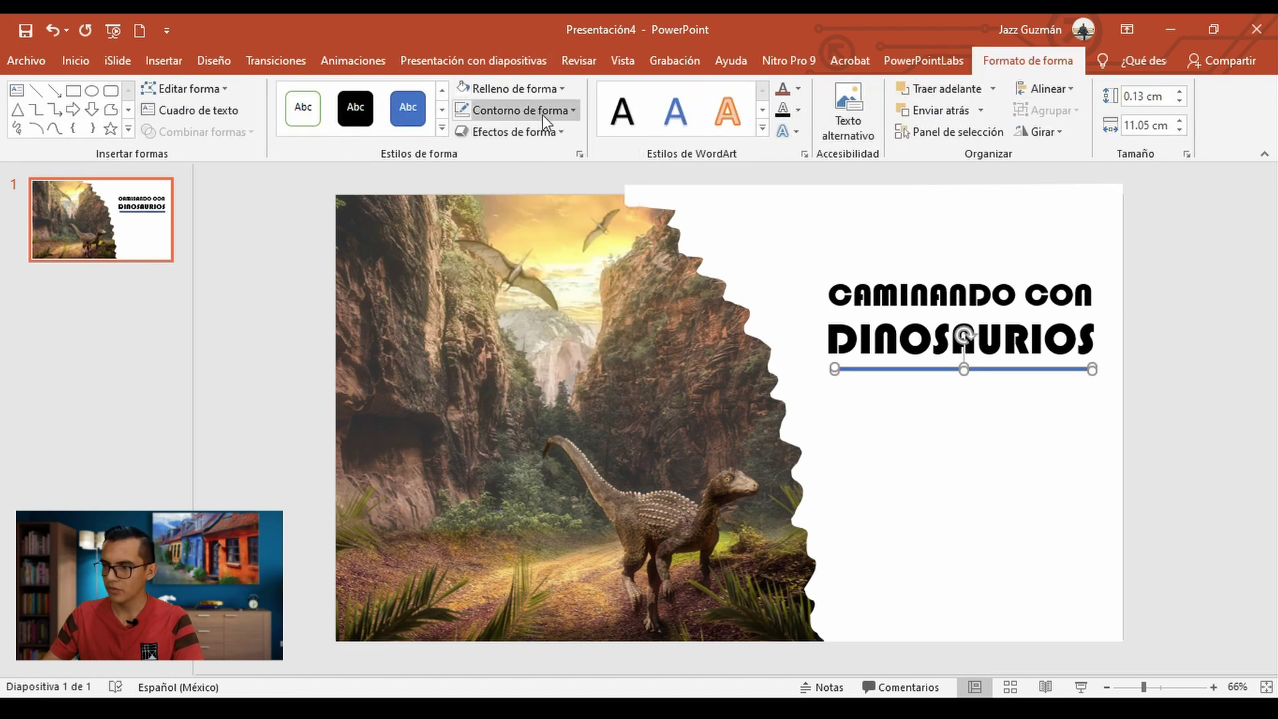
pyautogui.click(568, 91)
pyautogui.click(509, 299)
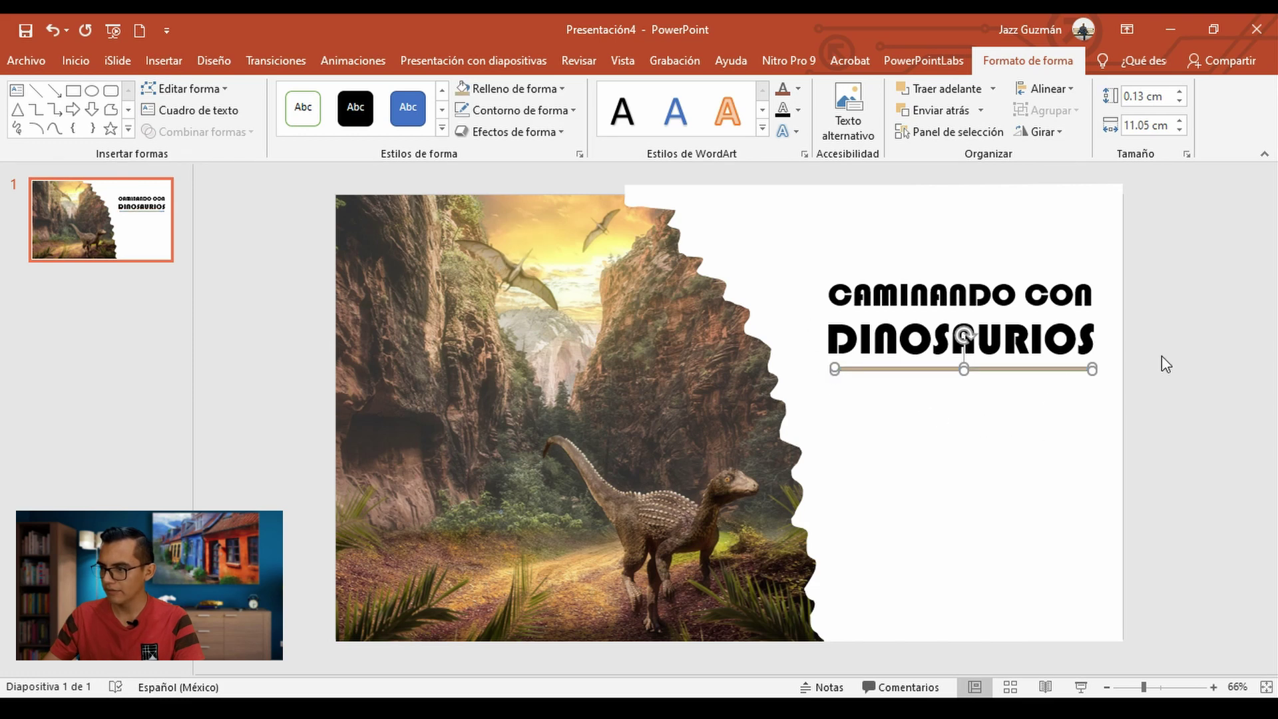
pyautogui.click(1123, 363)
# Colour the word CAMINANDO the same recent beige as the rule
pyautogui.doubleClick(922, 294)
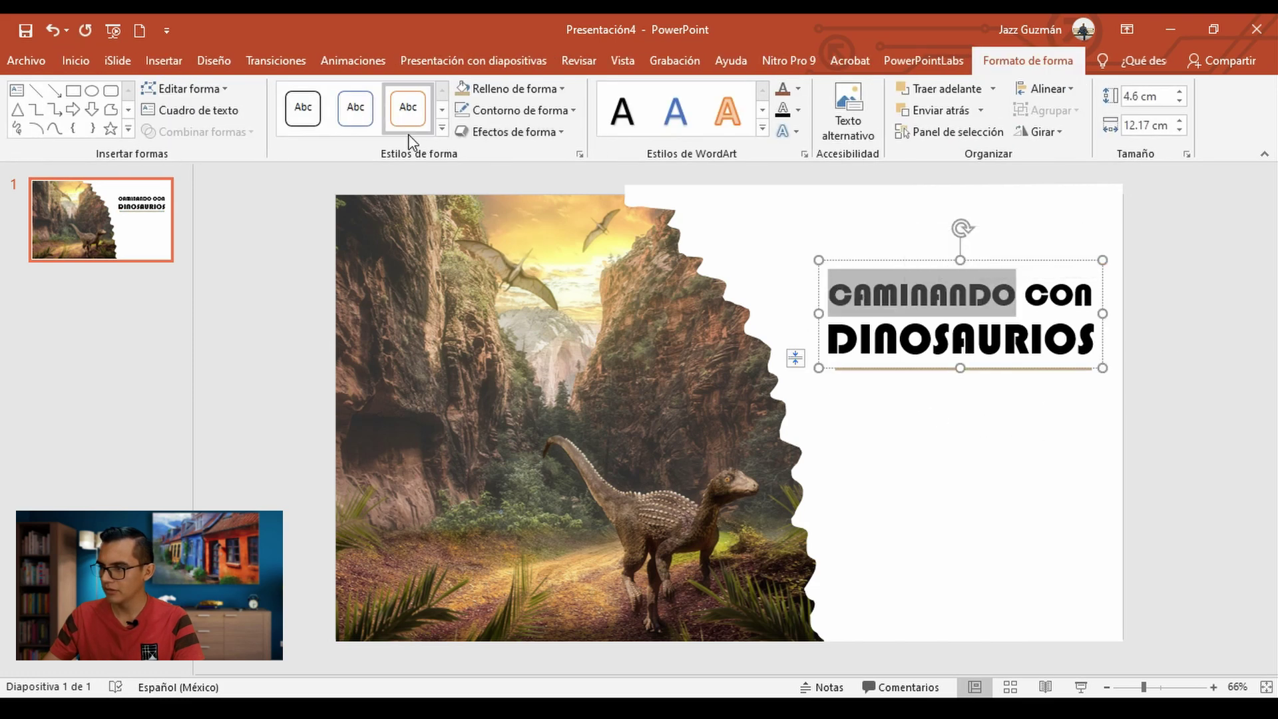
pyautogui.click(75, 60)
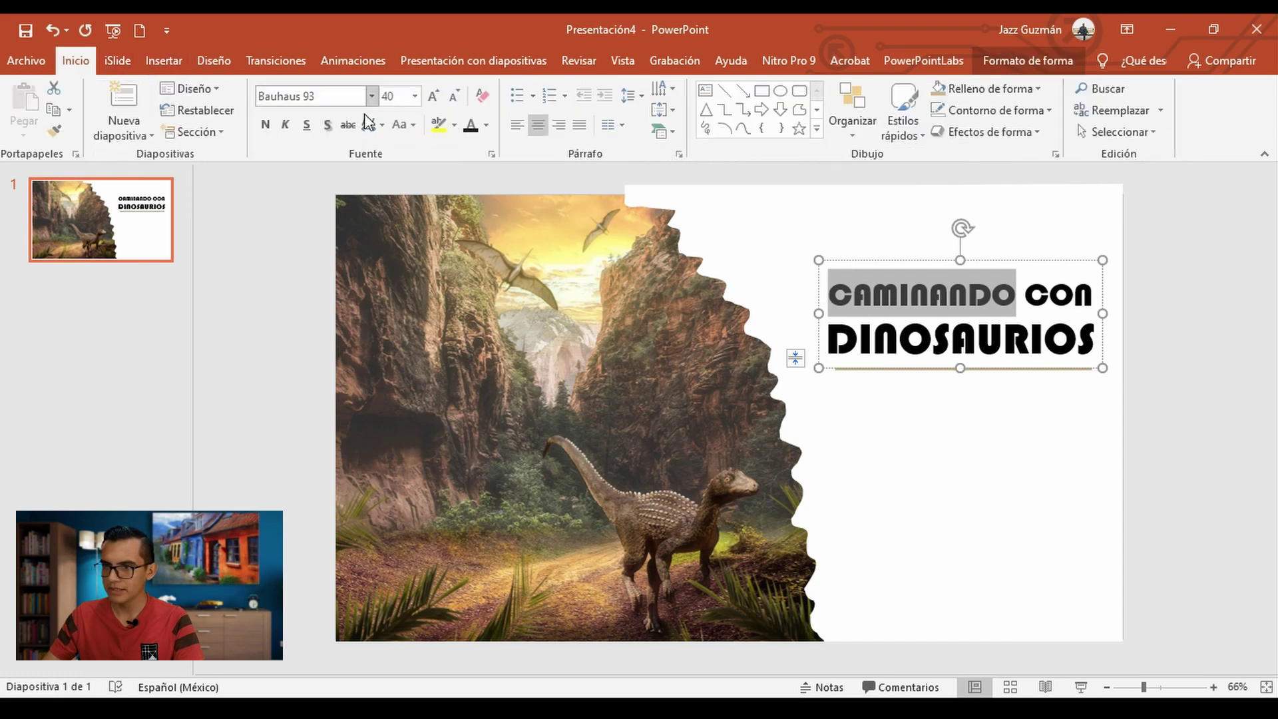
pyautogui.click(489, 126)
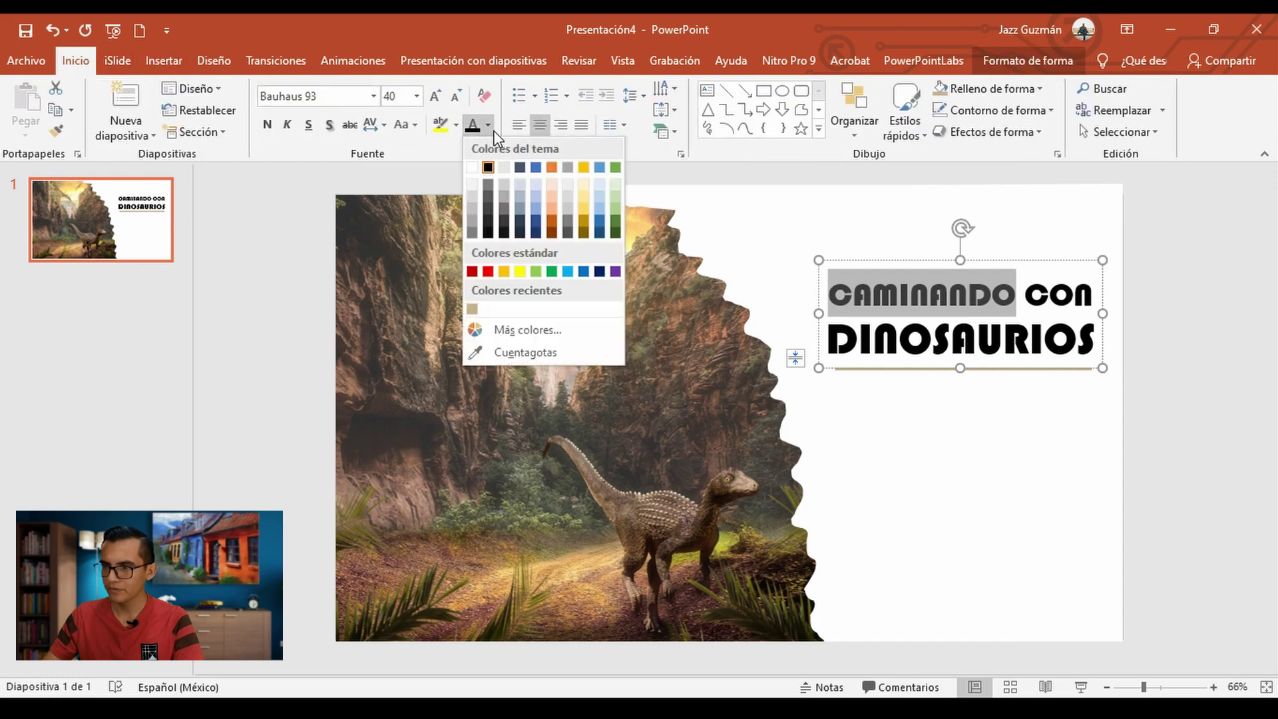
pyautogui.click(473, 310)
pyautogui.click(1160, 351)
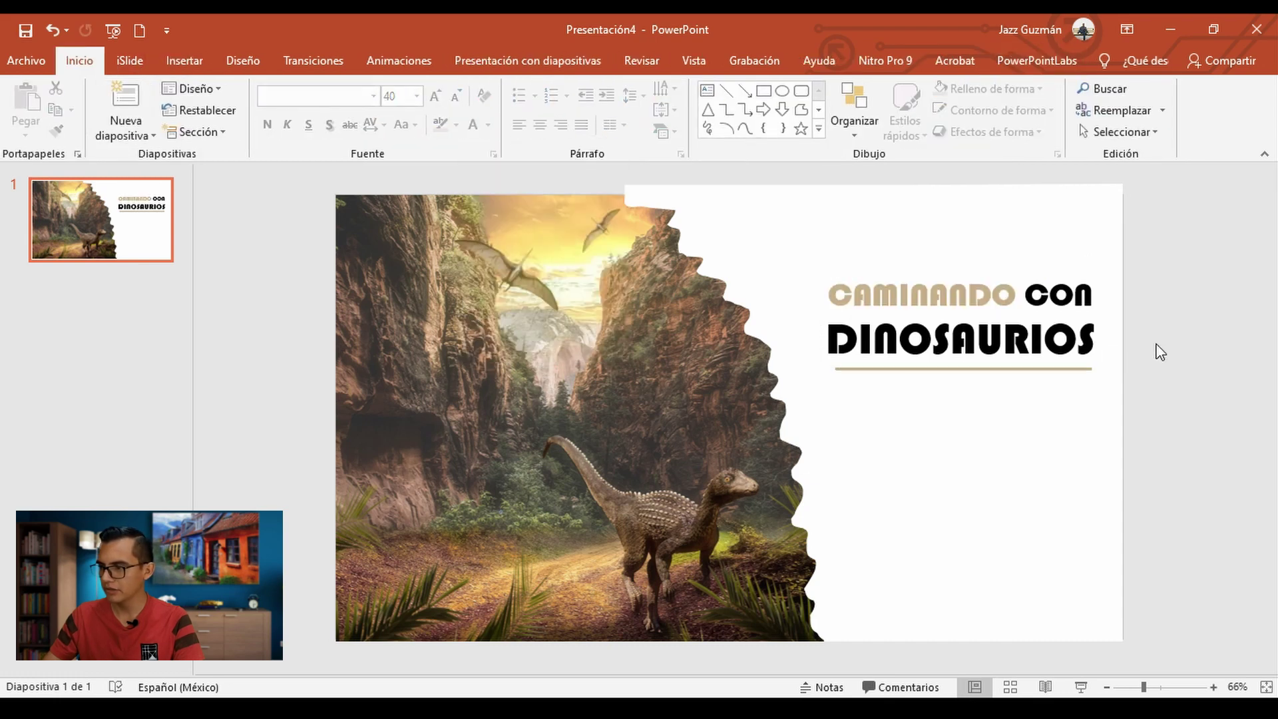
# Extend the beige rule's left end and the title box further left
pyautogui.click(1044, 368)
pyautogui.moveTo(835, 367); pyautogui.dragTo(802, 360)
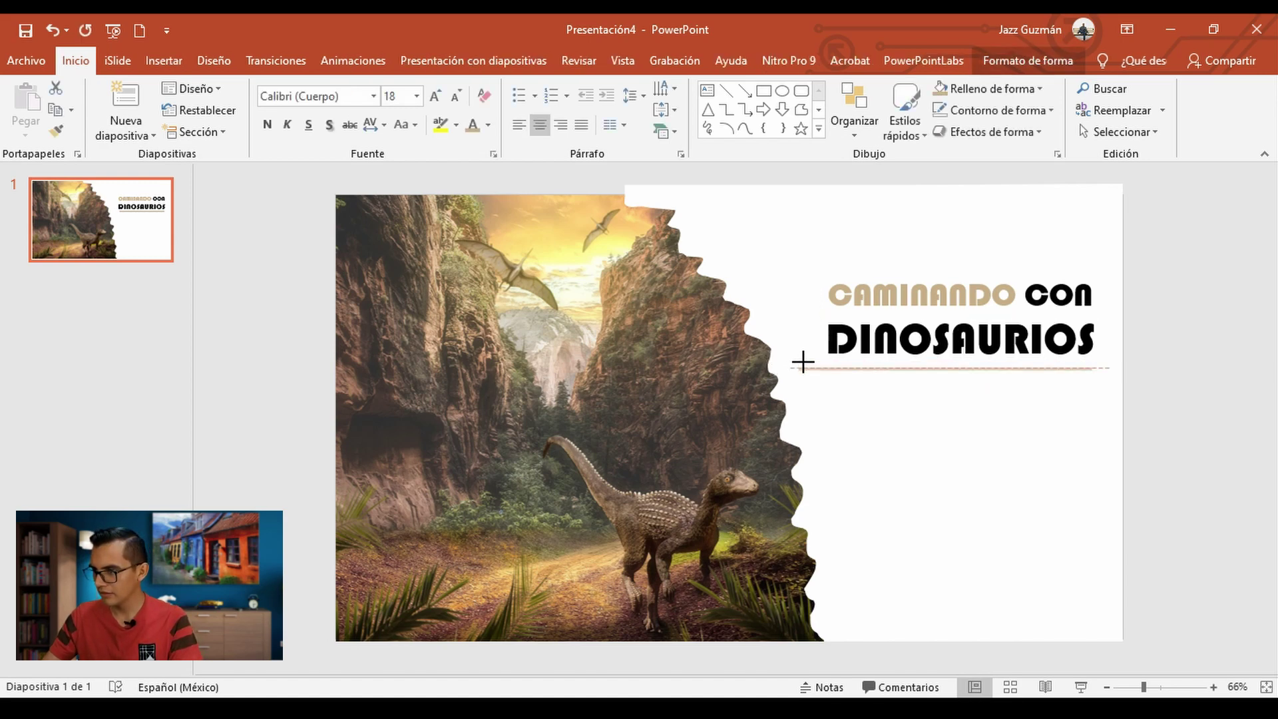
pyautogui.click(932, 336)
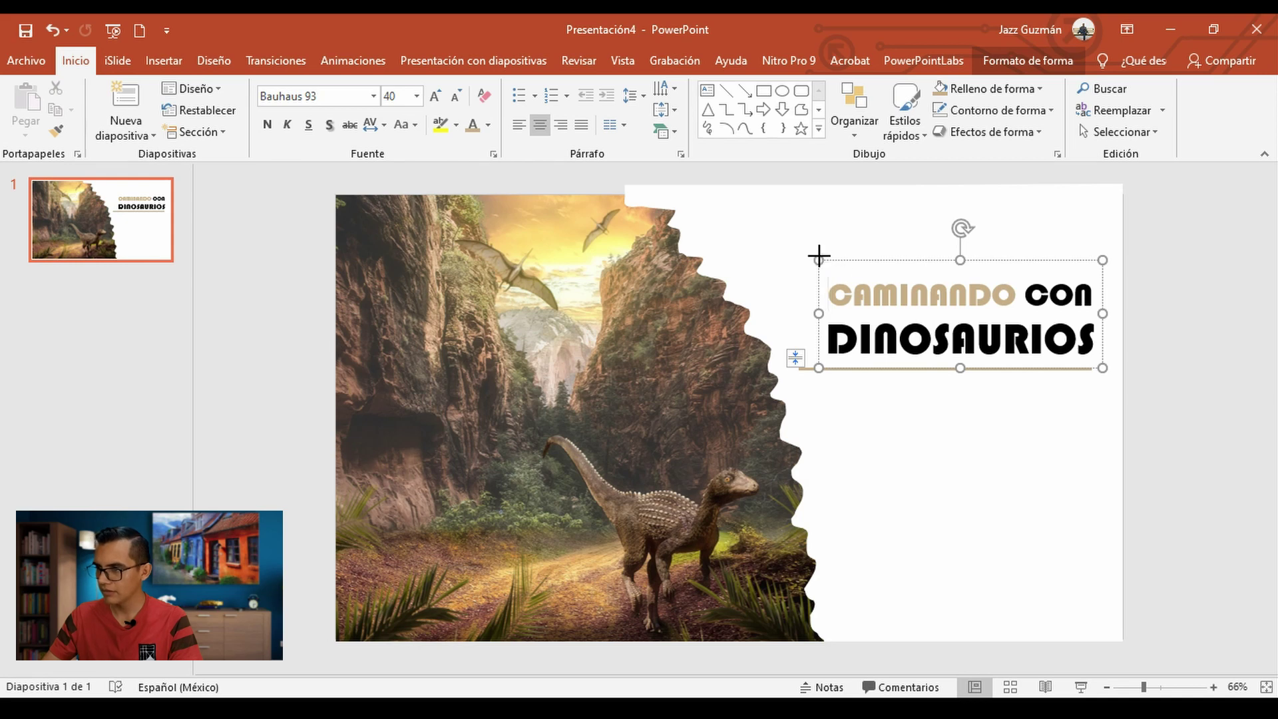
pyautogui.moveTo(818, 255); pyautogui.dragTo(798, 250)
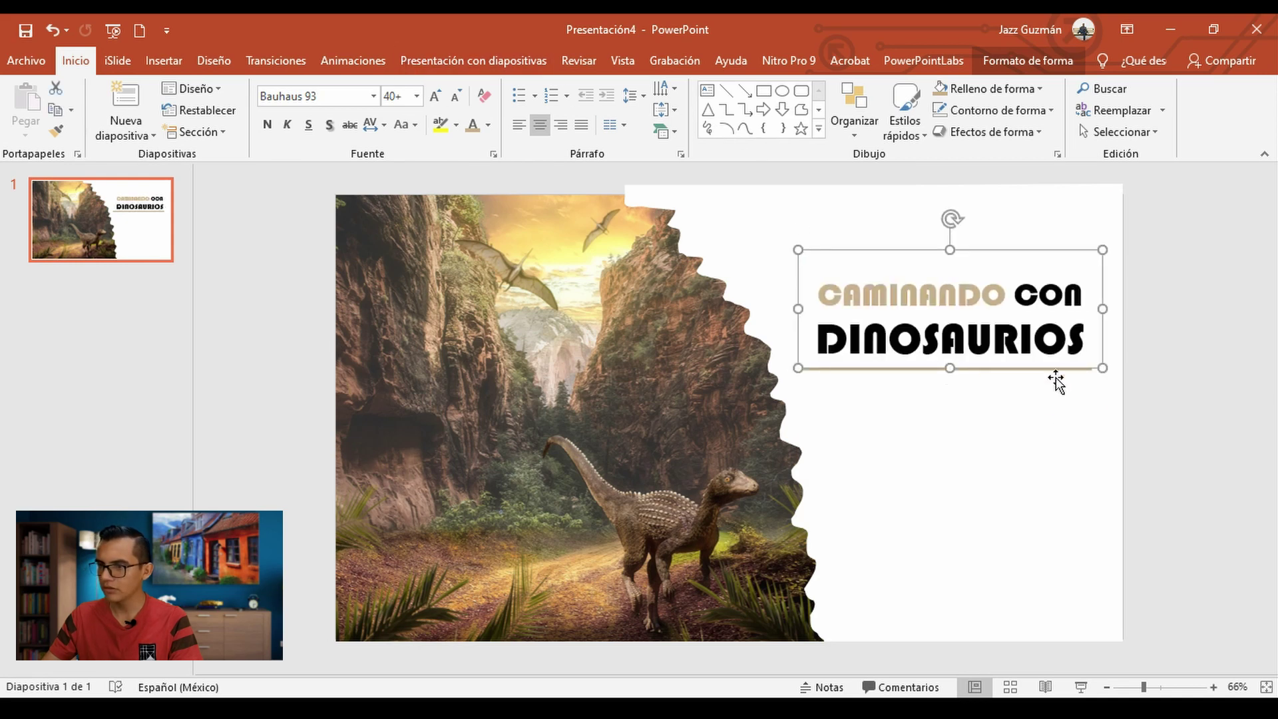
pyautogui.click(1126, 384)
pyautogui.click(1039, 365)
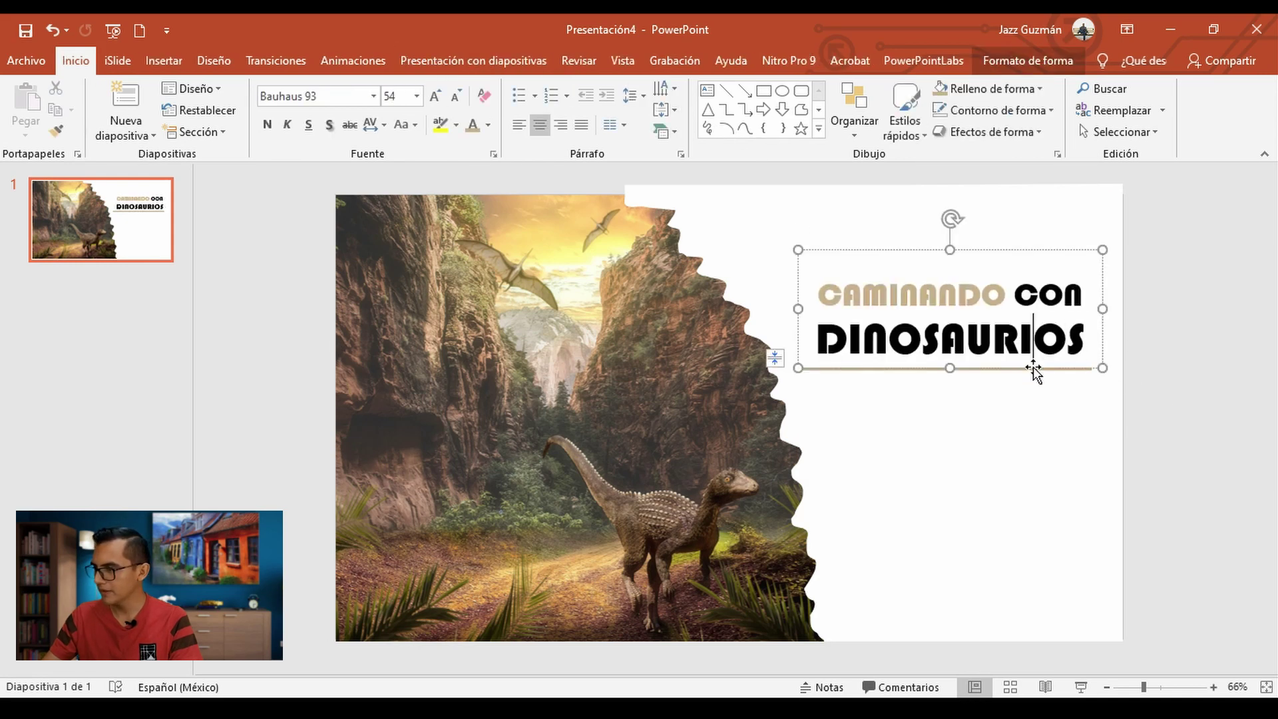
pyautogui.click(164, 61)
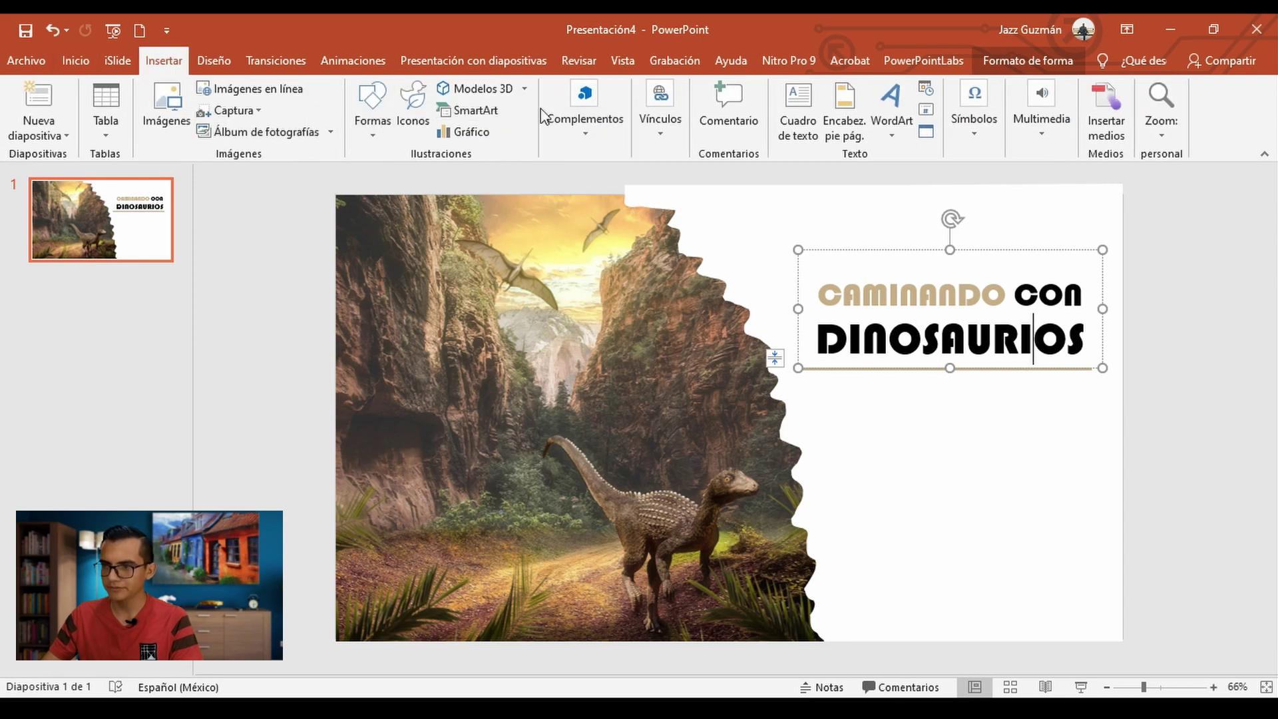
# Add a text box below the rule reading 'Grandes amigos del pasado que los recordamos en el presente.'
pyautogui.click(798, 123)
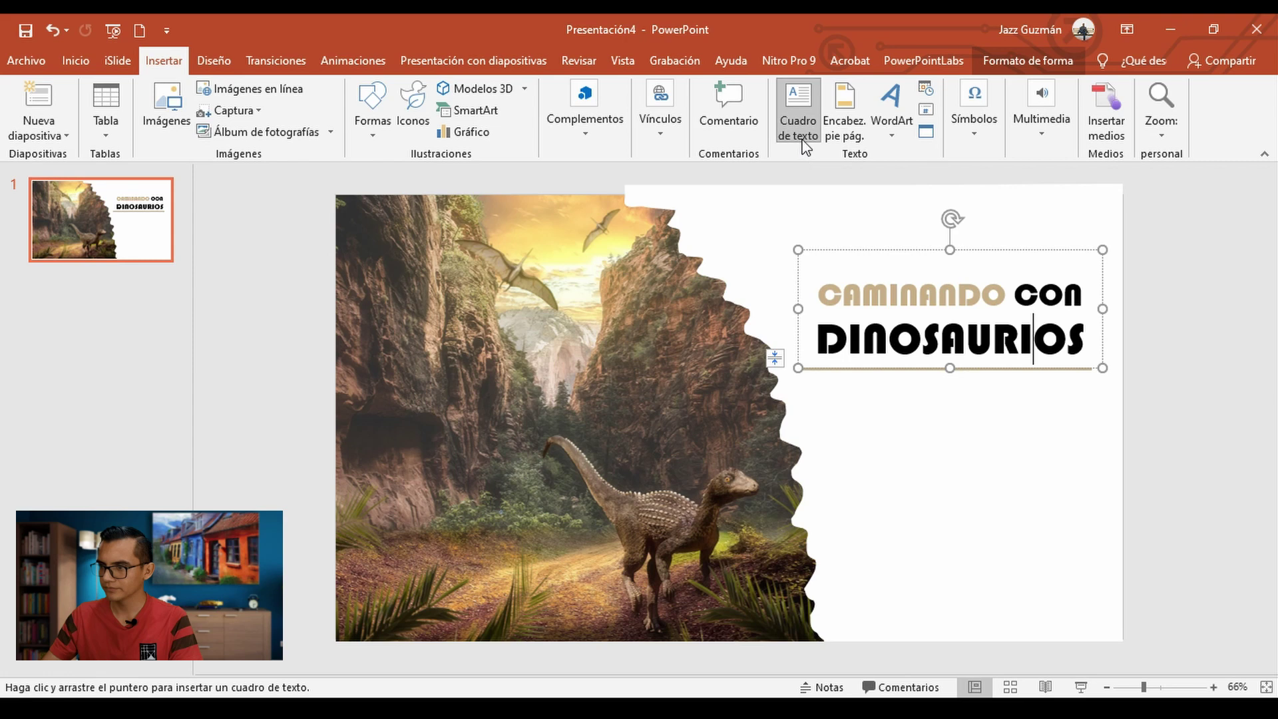
pyautogui.moveTo(850, 394); pyautogui.dragTo(1093, 490)
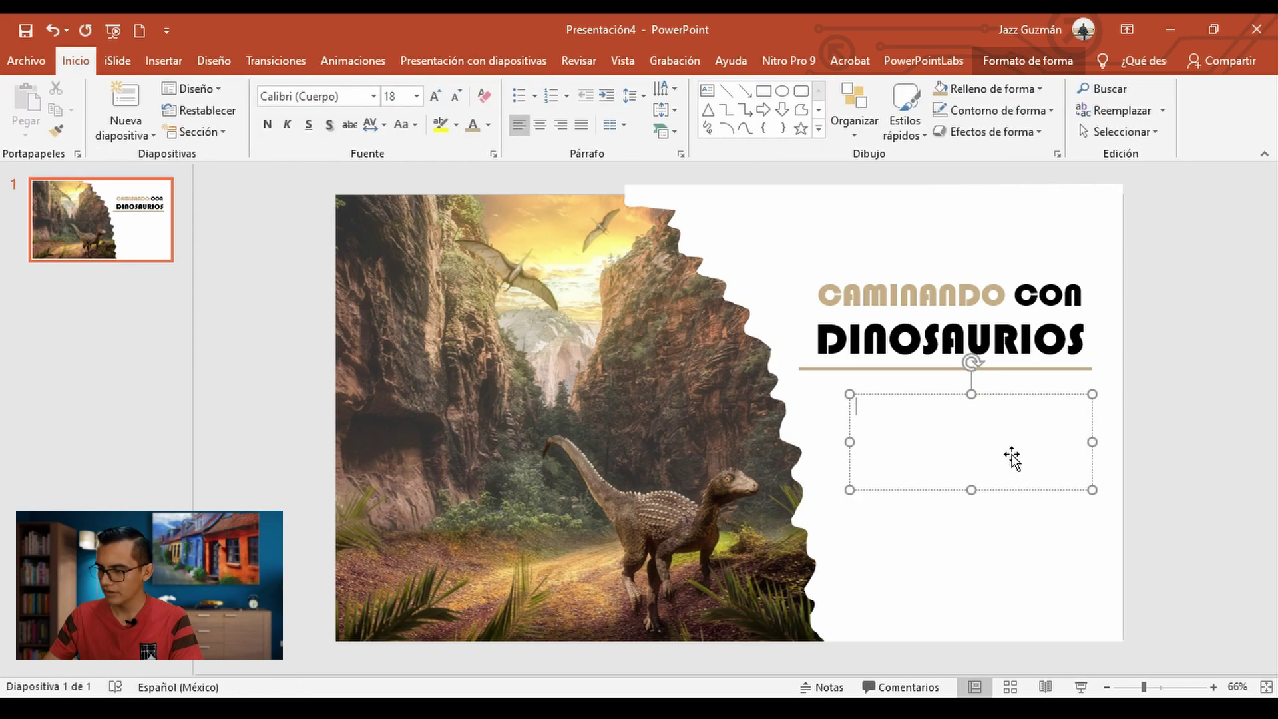
pyautogui.write('gRAN')
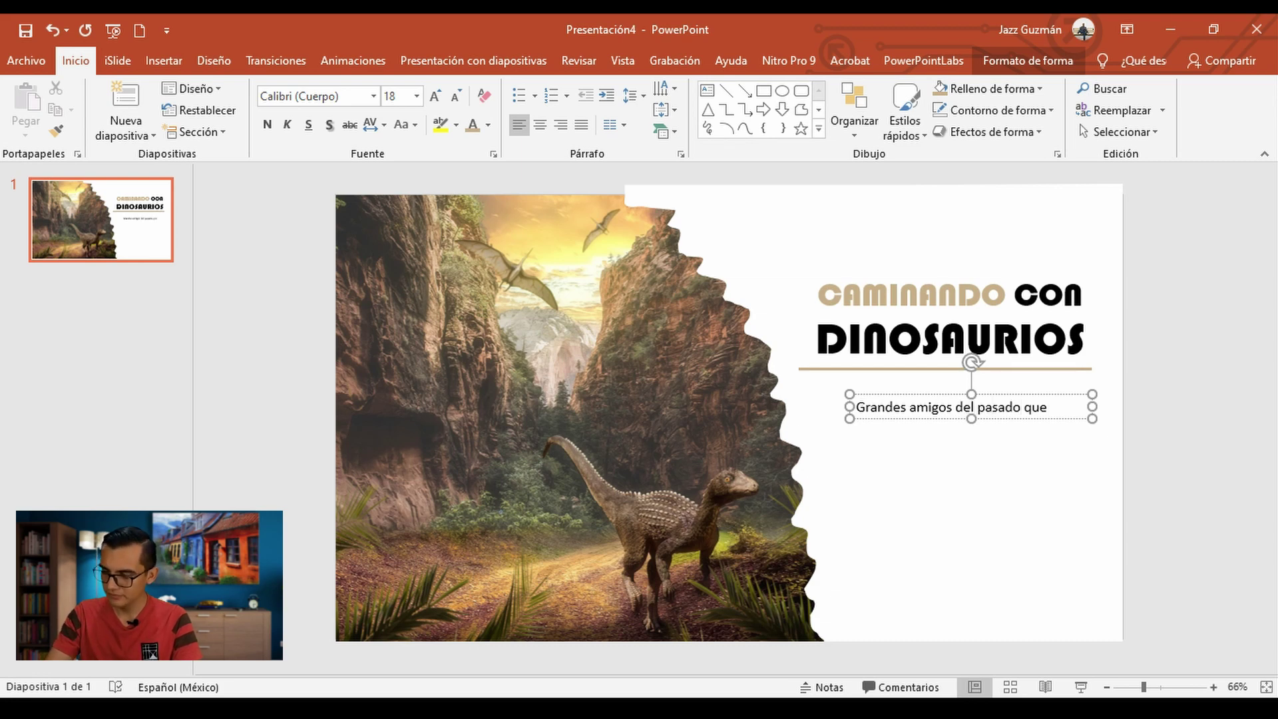
pyautogui.write('cordamos en el presente.')
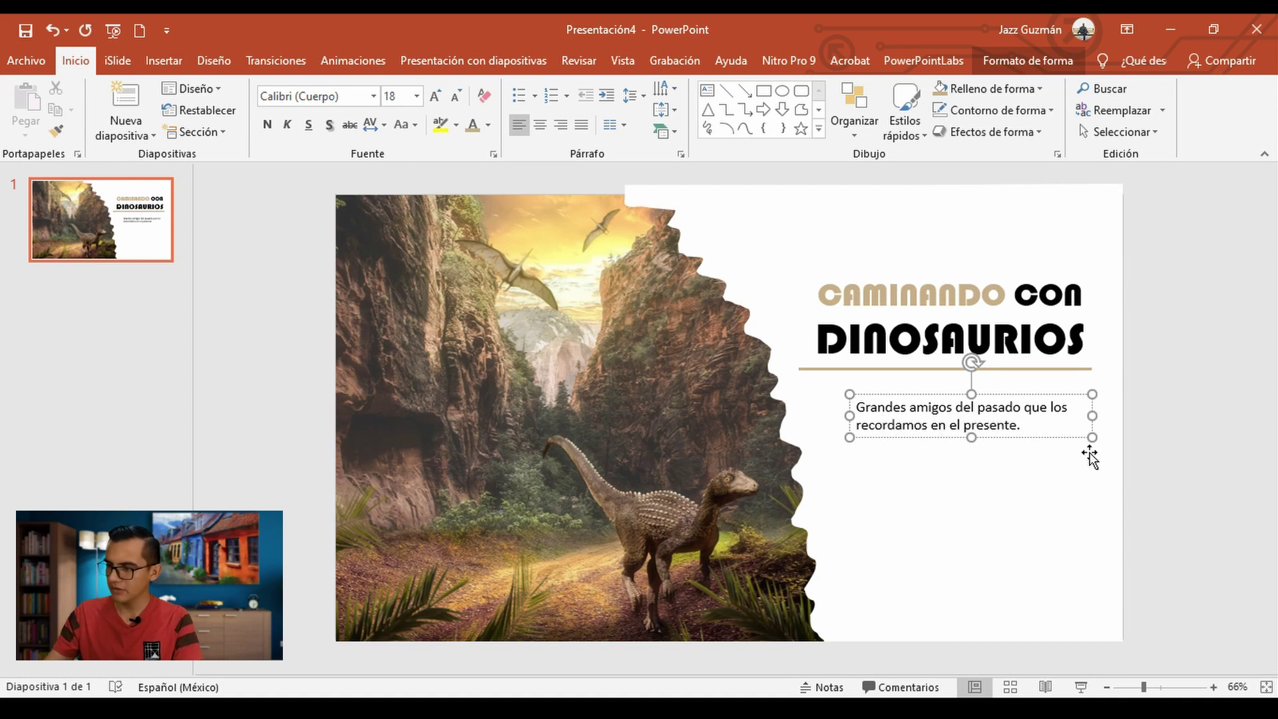
# Format the subtitle as 32 pt Agency FB, right-aligned
pyautogui.moveTo(1040, 428); pyautogui.dragTo(812, 393)
pyautogui.write('Age')
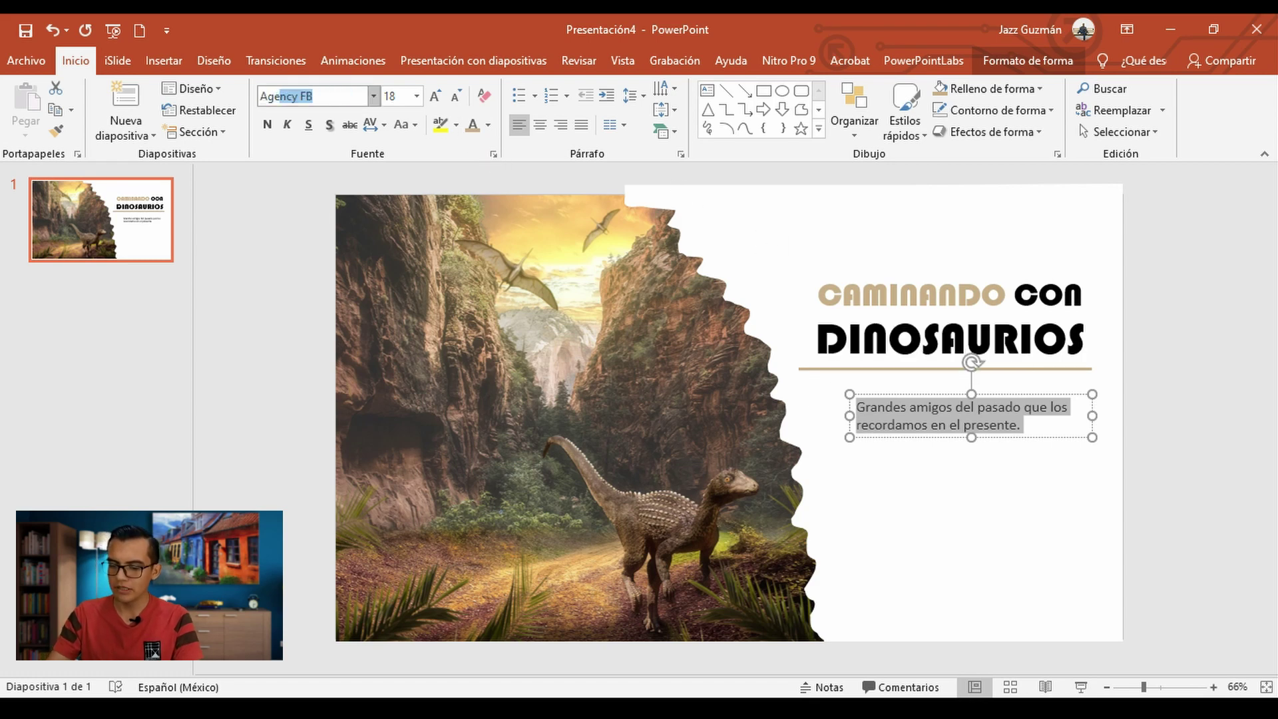
pyautogui.press('Return')
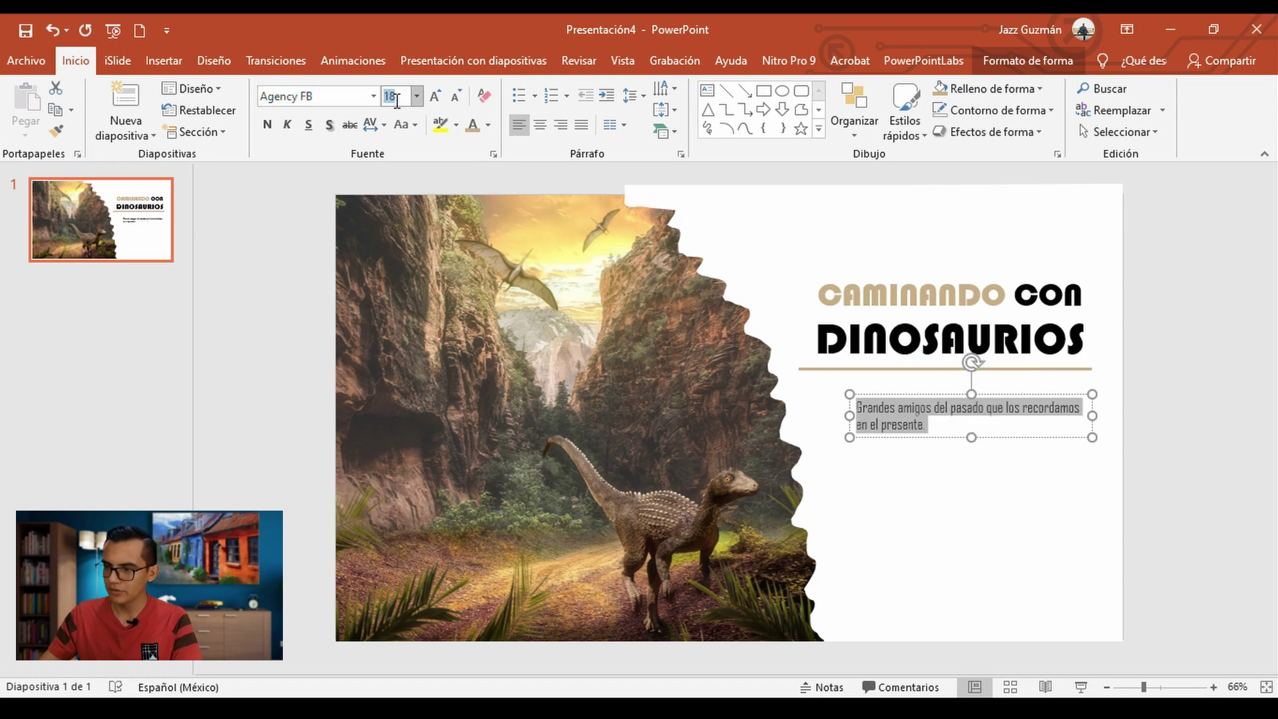
pyautogui.write('32')
pyautogui.press('Return')
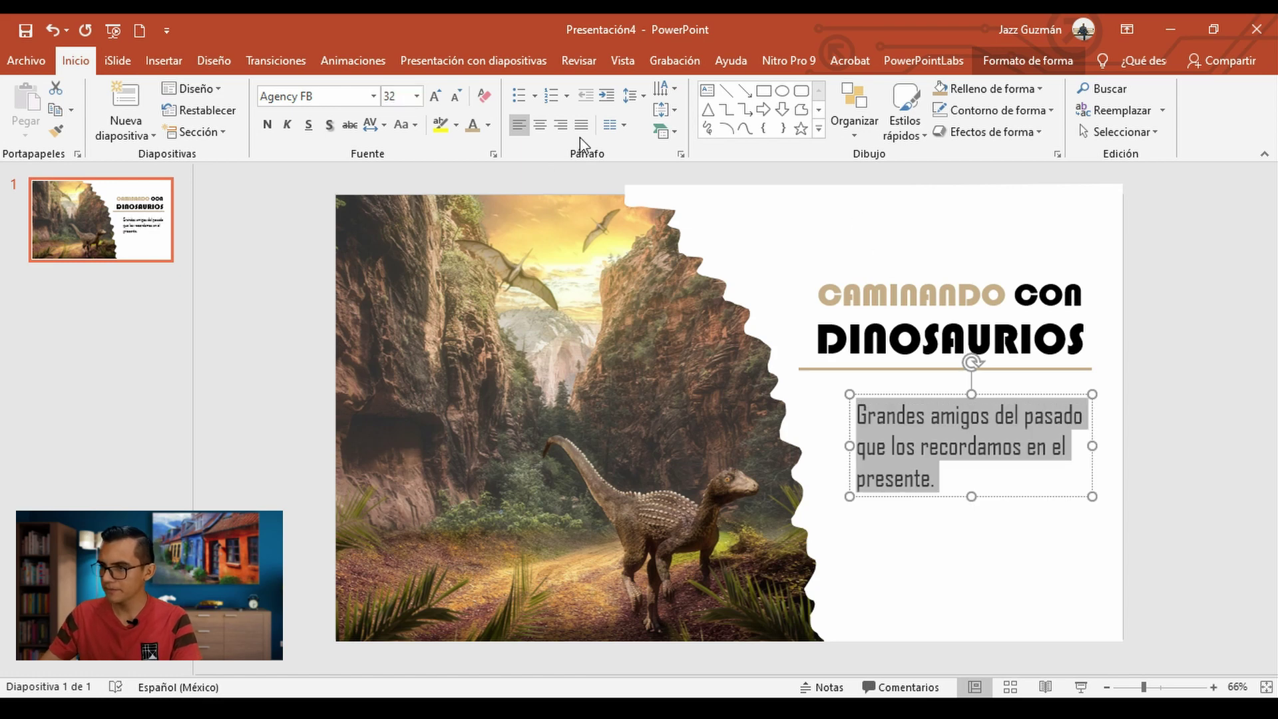
pyautogui.click(561, 124)
pyautogui.click(1032, 398)
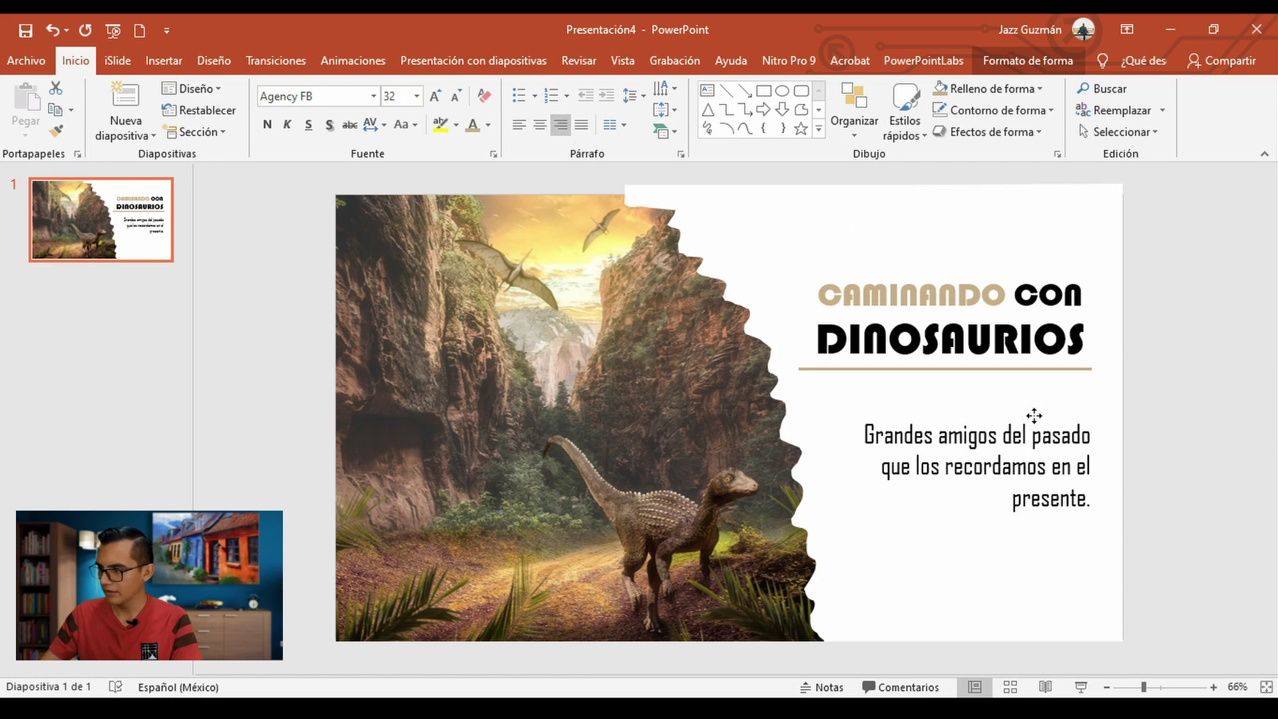
pyautogui.moveTo(1168, 243)
pyautogui.mouseDown()
pyautogui.moveTo(786, 356)
pyautogui.moveTo(746, 386)
pyautogui.mouseUp()
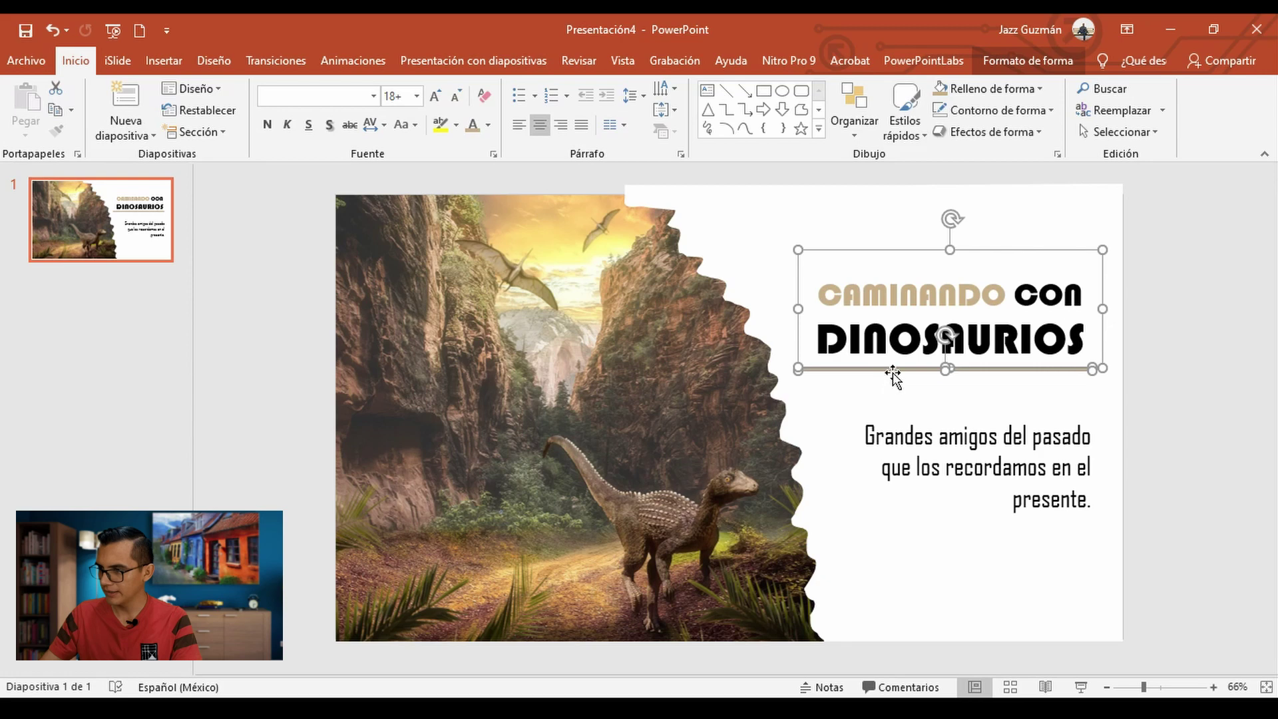
# Drag the title and beige rule down to sit just above the subtitle, then deselect
pyautogui.moveTo(893, 376); pyautogui.dragTo(896, 414)
pyautogui.click(1164, 413)
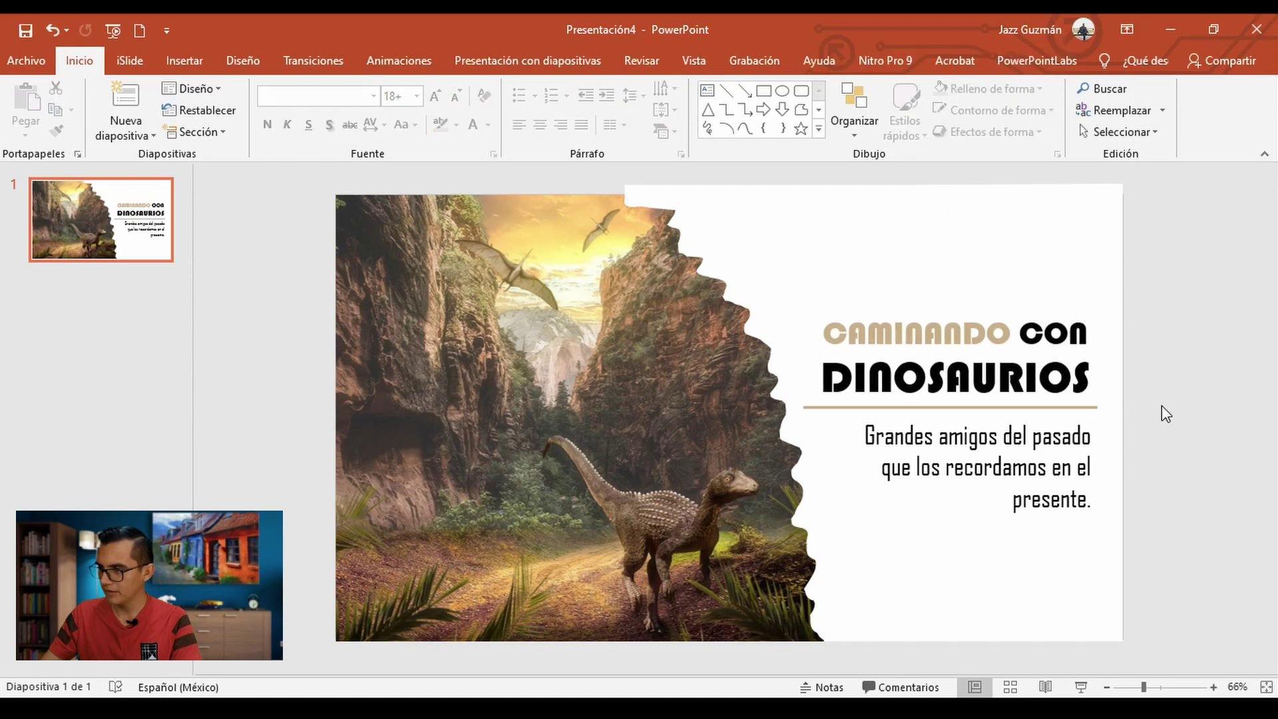